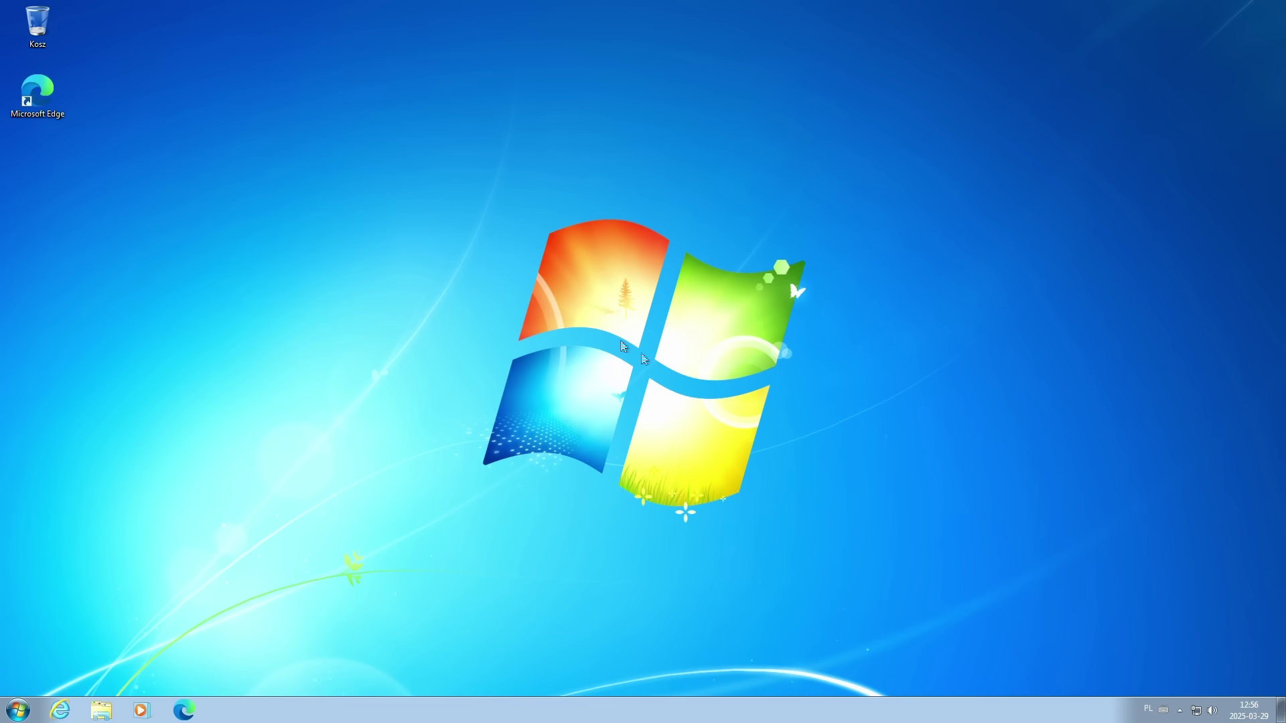
# Step: Activate Windows 7 online from the Control Panel's System page and close the activation and Control Panel windows
pyautogui.press('super')
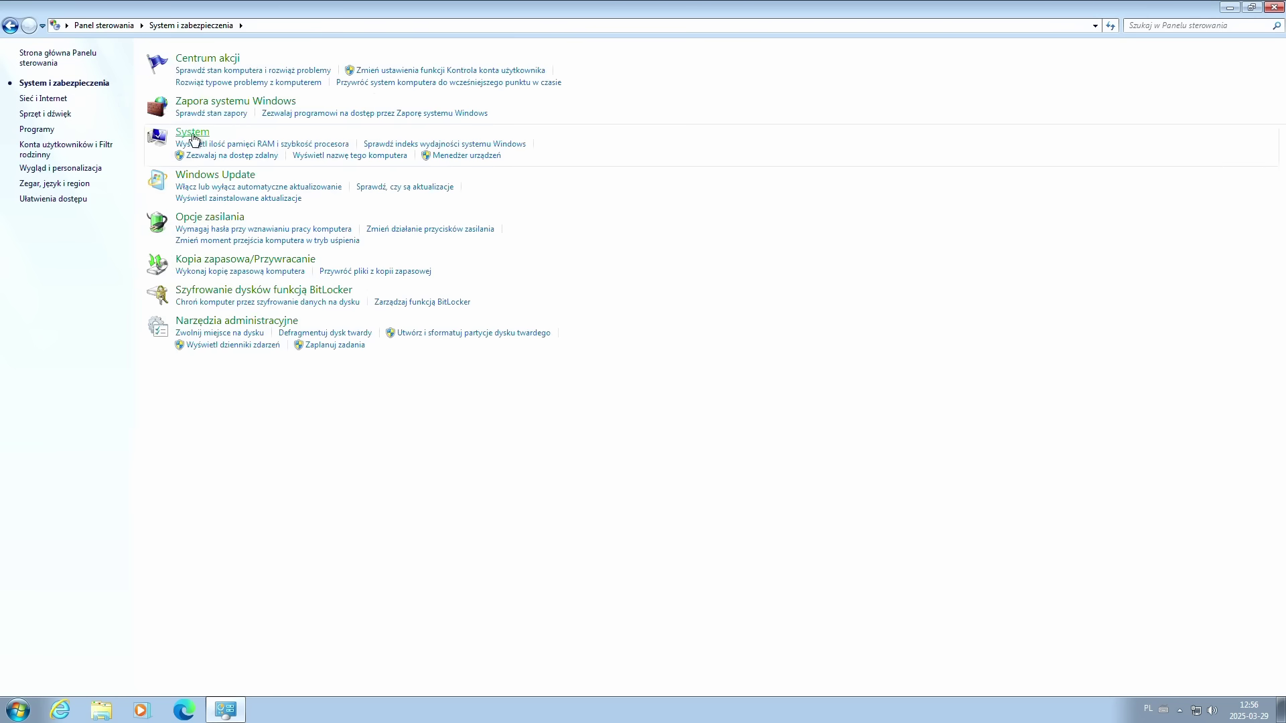
pyautogui.click(178, 131)
pyautogui.click(462, 414)
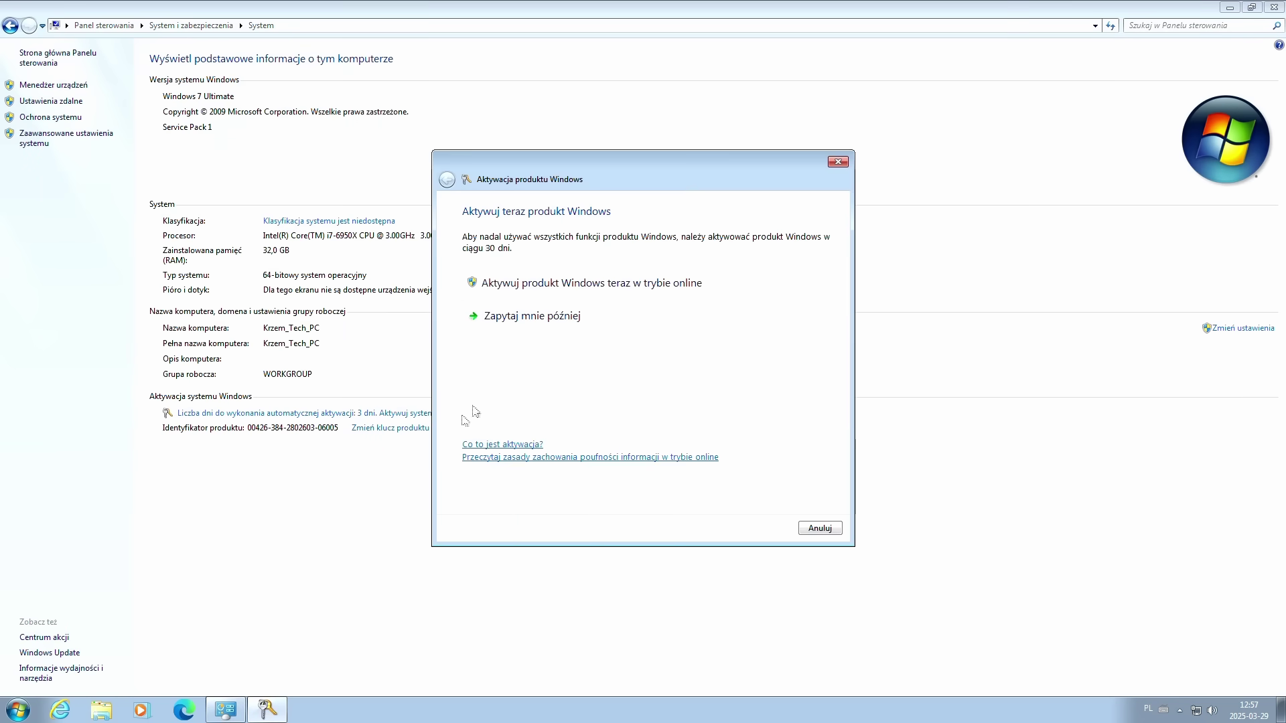
pyautogui.click(629, 295)
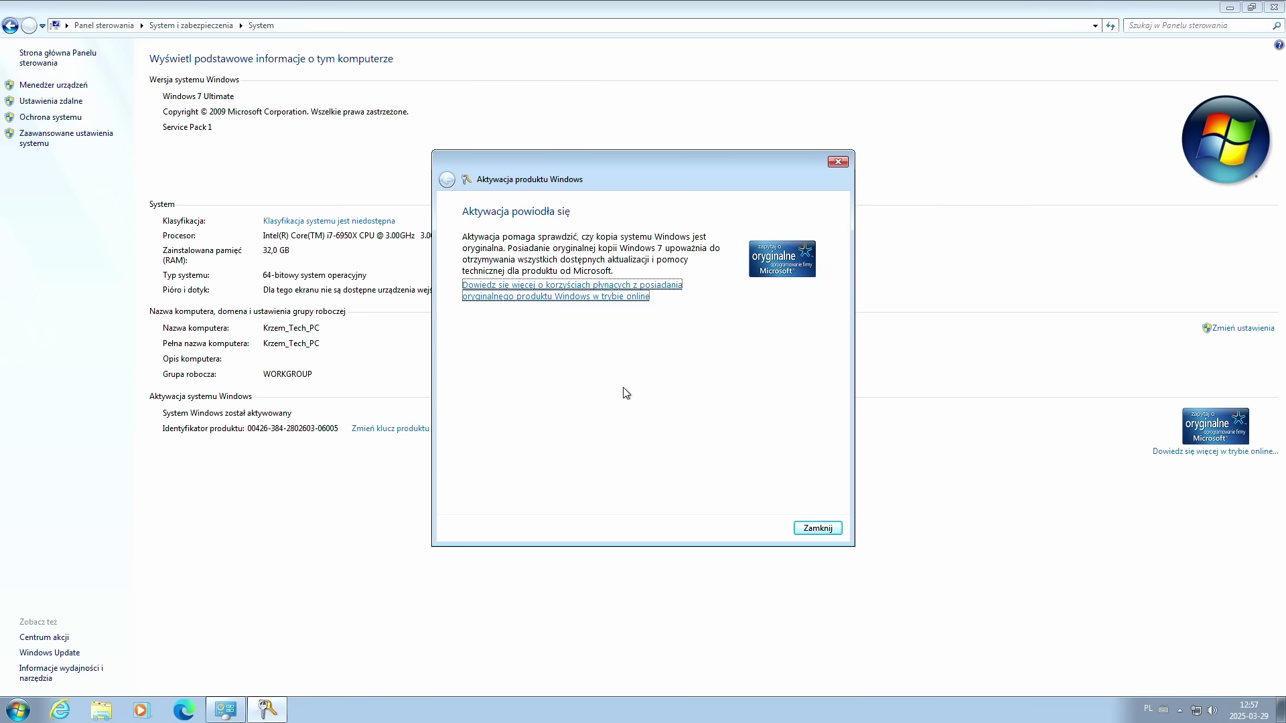
pyautogui.click(823, 534)
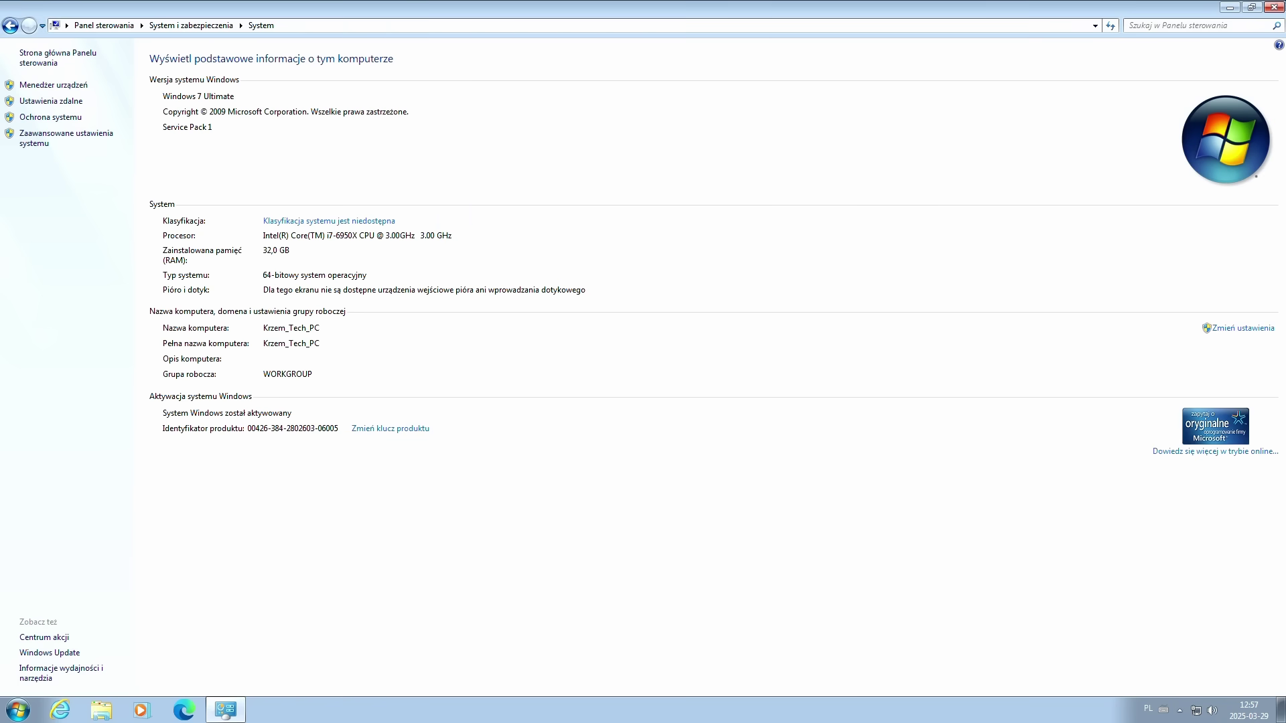
pyautogui.click(1273, 7)
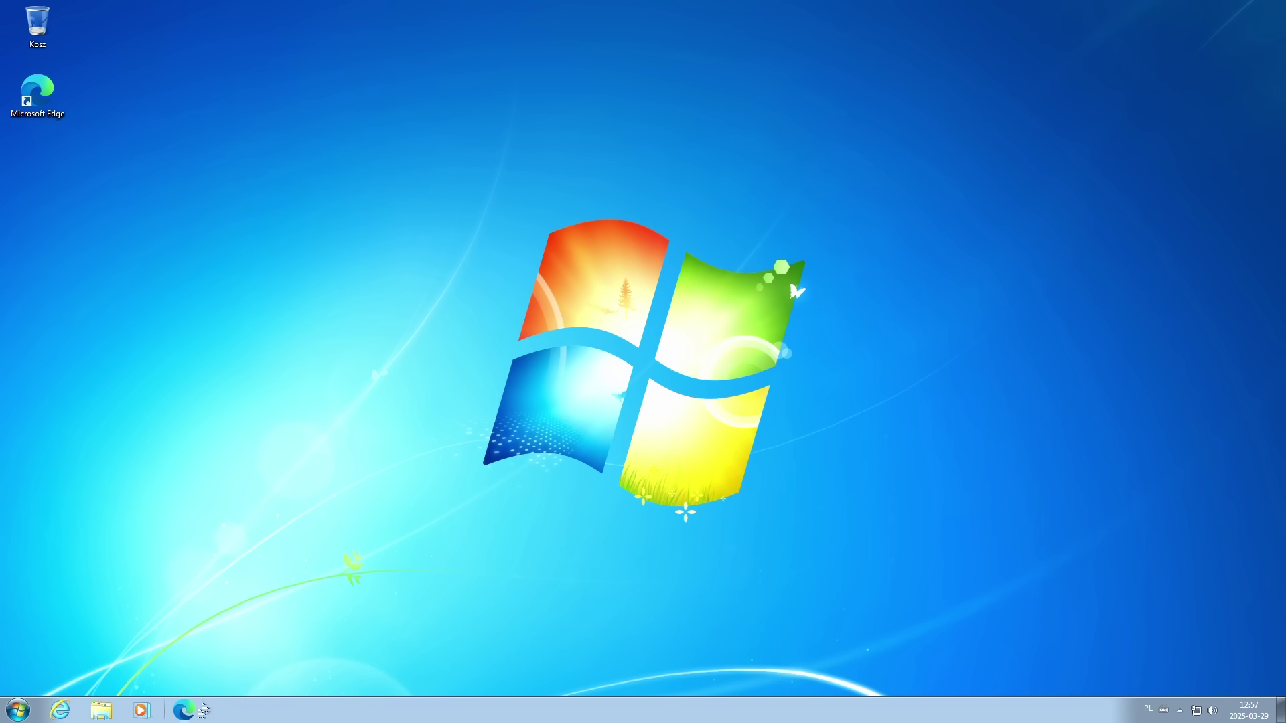
# Step: Search for Google Chrome in Microsoft Edge and download its installer from the official Chrome page
pyautogui.click(201, 710)
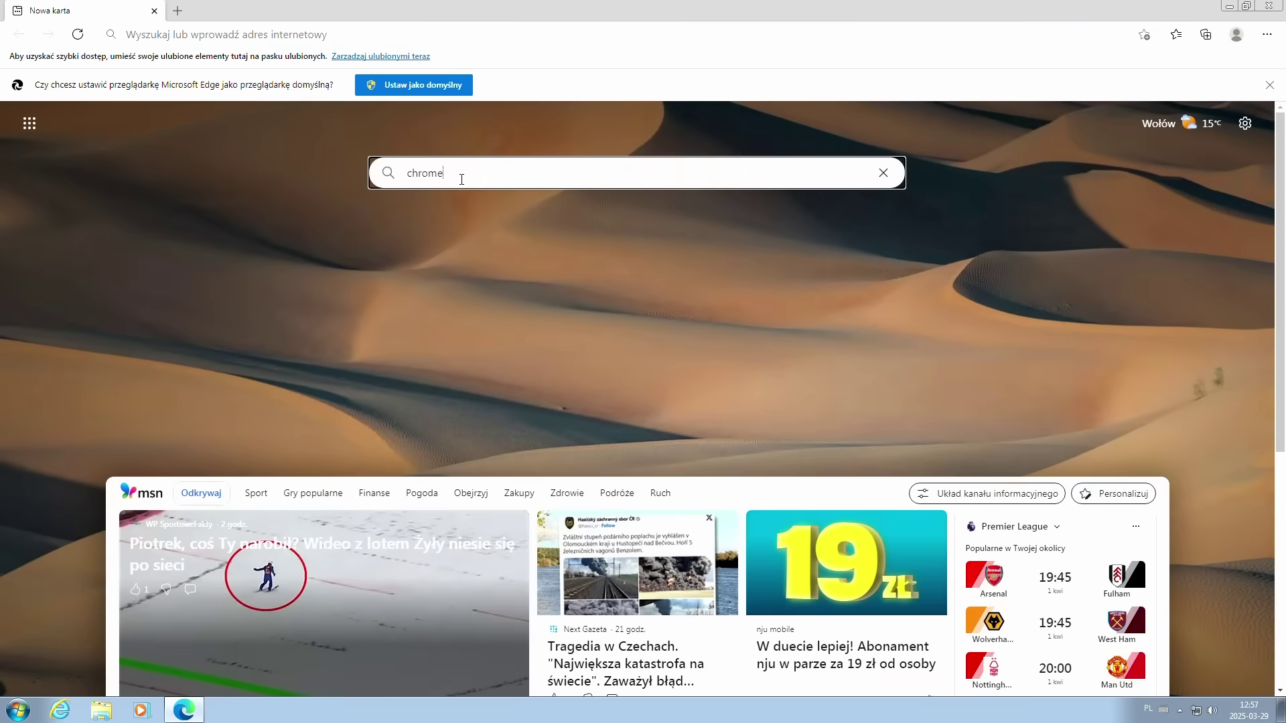
pyautogui.click(461, 179)
pyautogui.write('chrome')
pyautogui.press('Return')
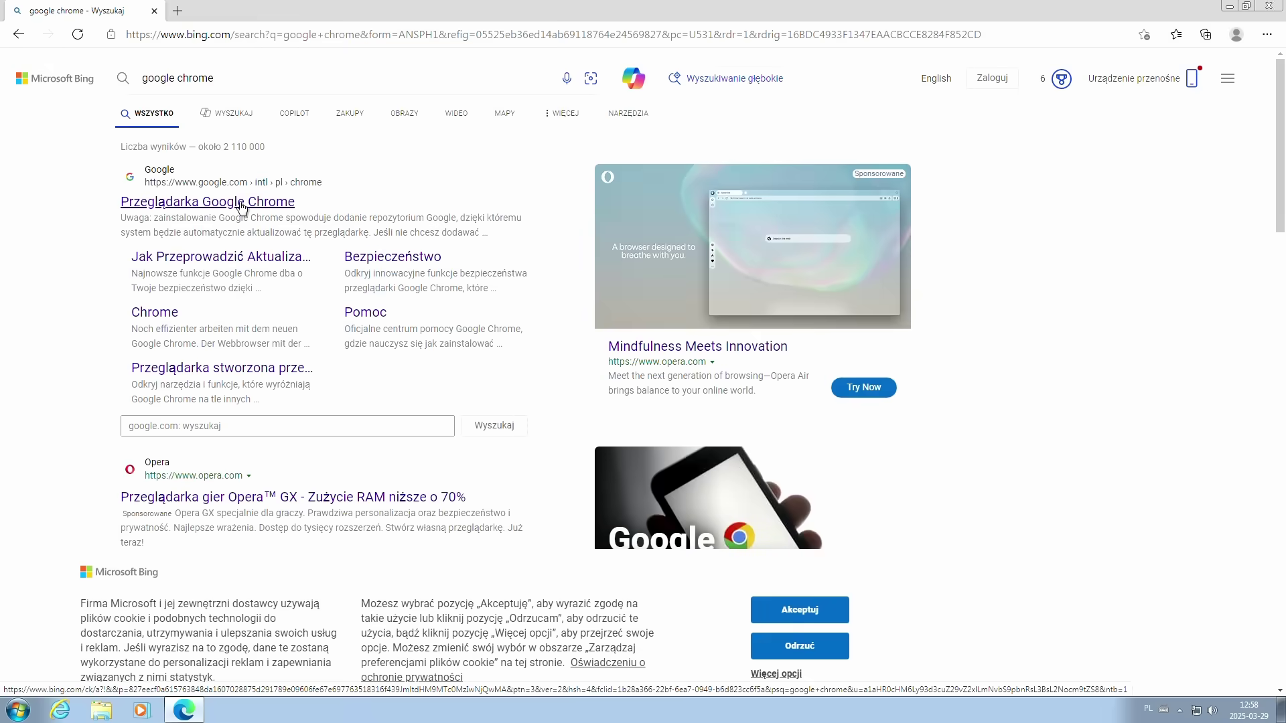
pyautogui.click(242, 203)
pyautogui.click(634, 383)
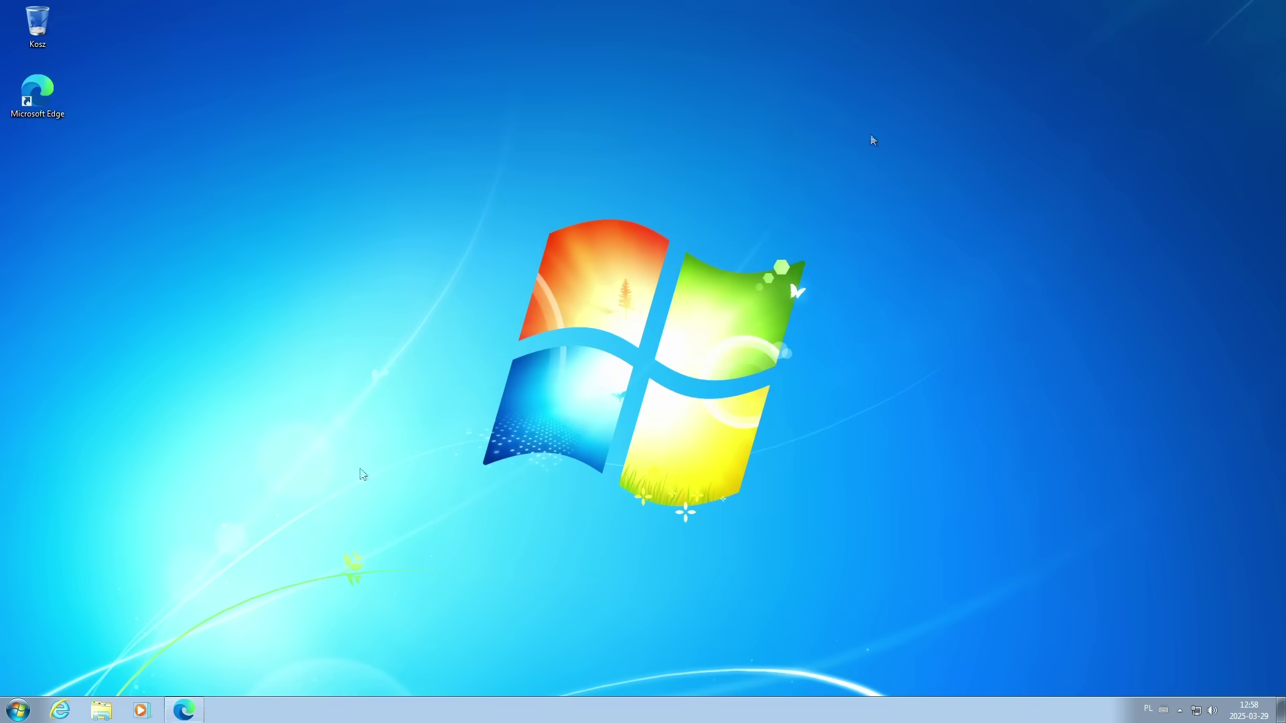
# Step: Run ChromeSetup from the Downloads folder (Pobrane) and maximize the Chrome window that opens
pyautogui.click(101, 710)
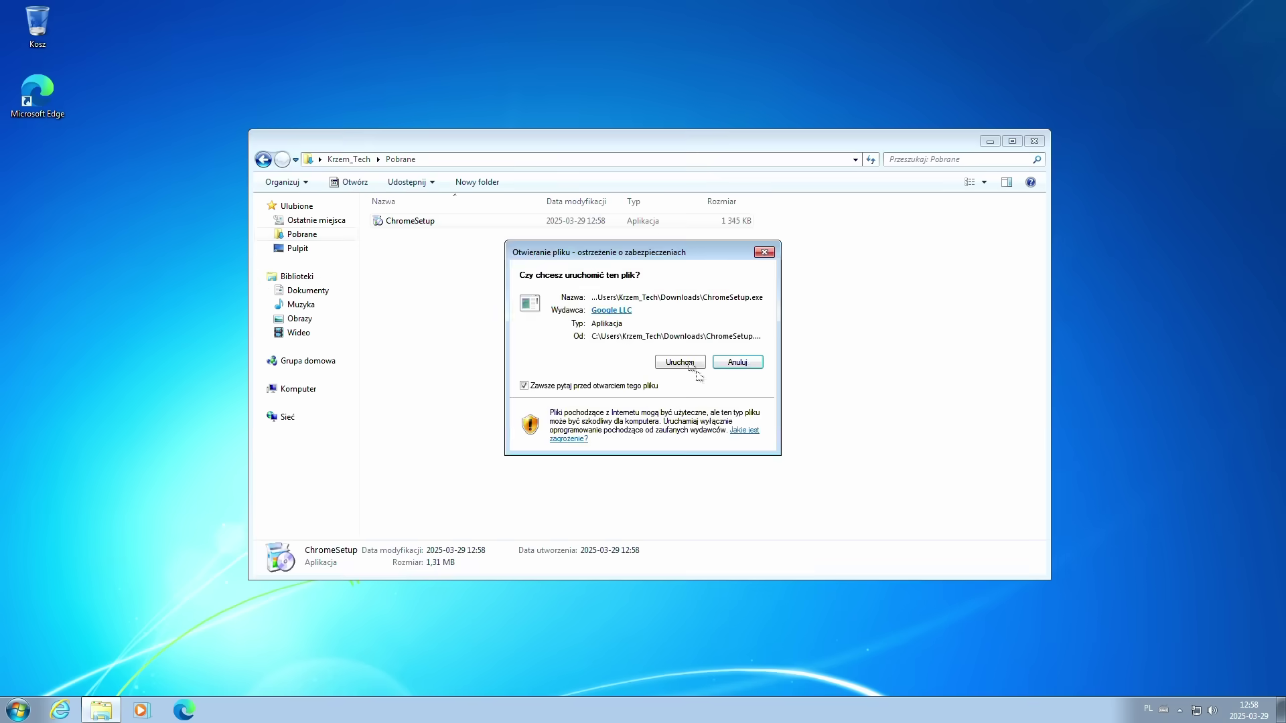
pyautogui.click(677, 364)
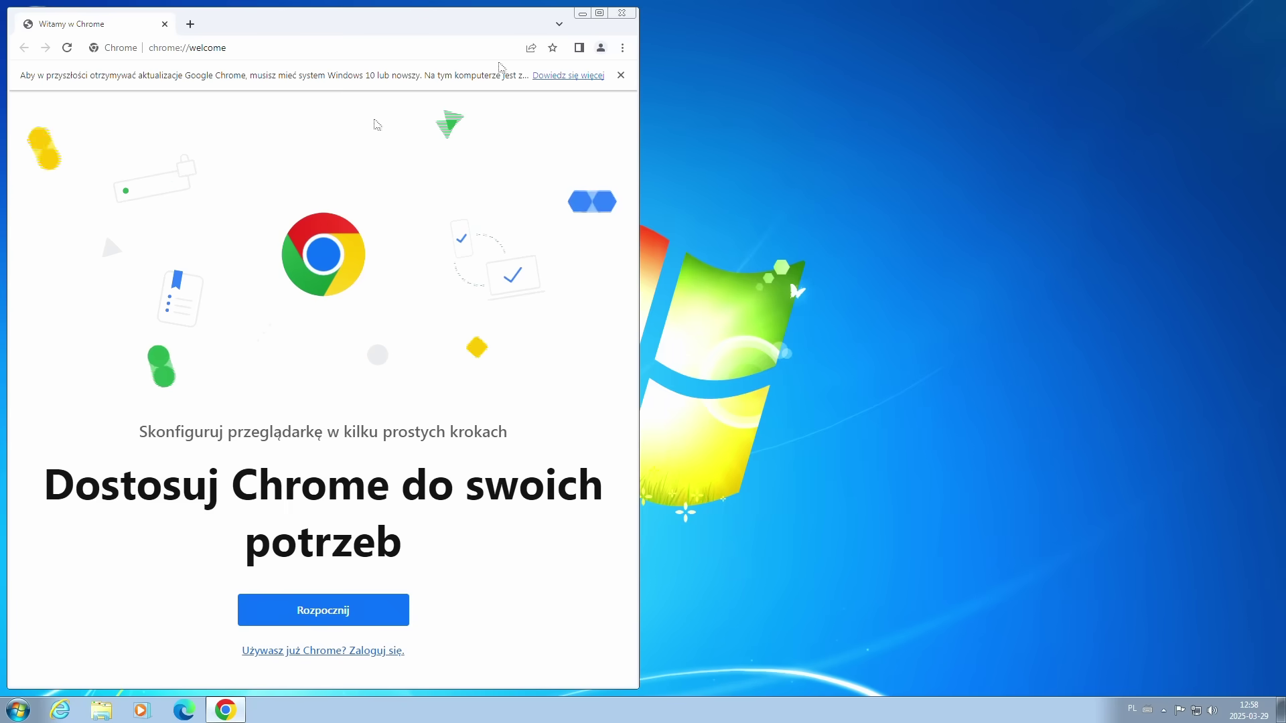
pyautogui.click(599, 13)
# Step: Search Google for "7 zip" in a new Chrome tab and clear the consent prompt
pyautogui.hotkey('ctrl', 't')
pyautogui.click(509, 258)
pyautogui.write('7 zip')
pyautogui.press('Return')
pyautogui.click(741, 654)
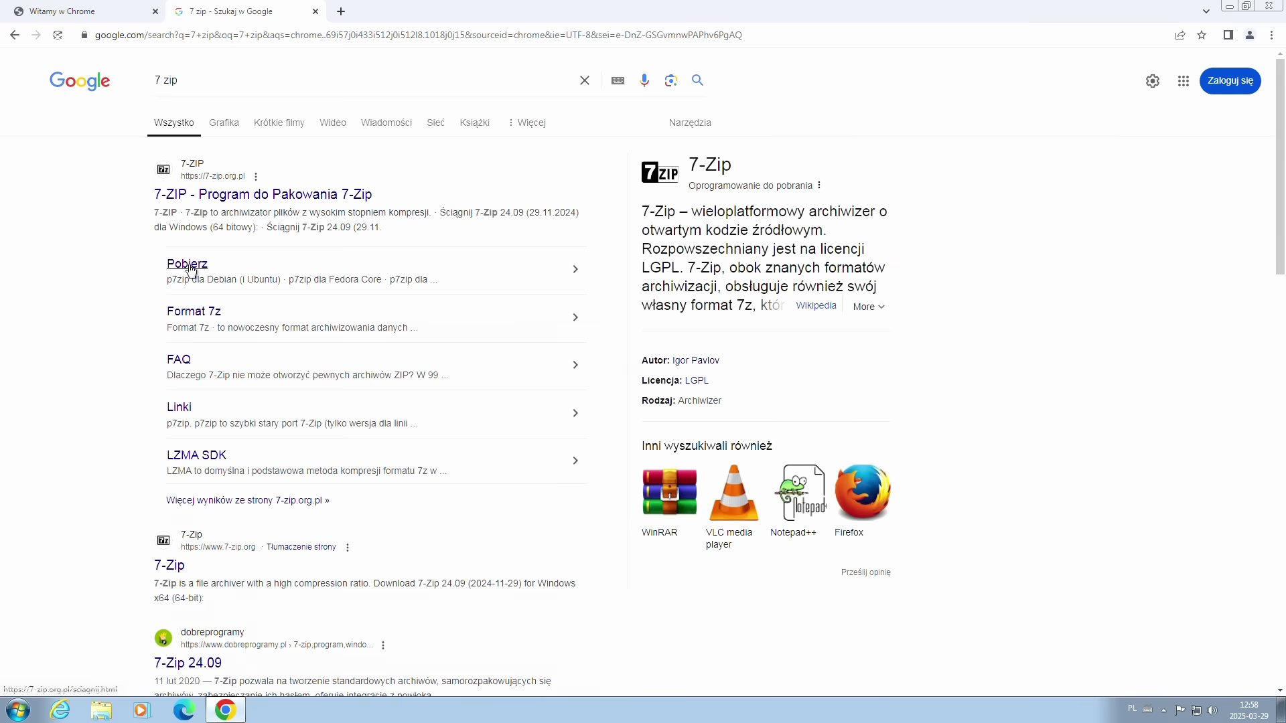
# Step: Download the 64-bit .exe installer of 7-Zip 24.09 from the 7-zip.org.pl download page
pyautogui.click(191, 270)
pyautogui.click(680, 519)
pyautogui.click(124, 173)
# Step: Install 7-Zip by running 7z2409-x64 from the Downloads folder, then close the installer and the folder window
pyautogui.click(101, 710)
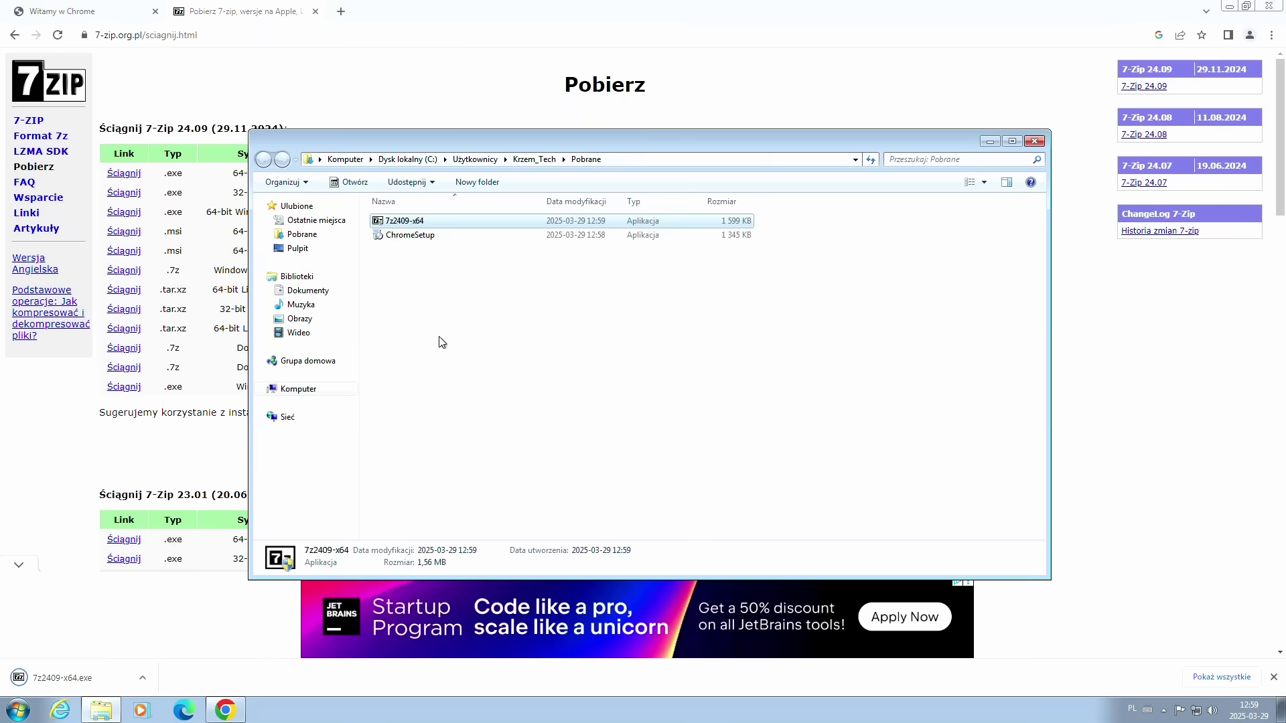
pyautogui.doubleClick(404, 221)
pyautogui.click(708, 399)
pyautogui.click(630, 401)
pyautogui.click(640, 401)
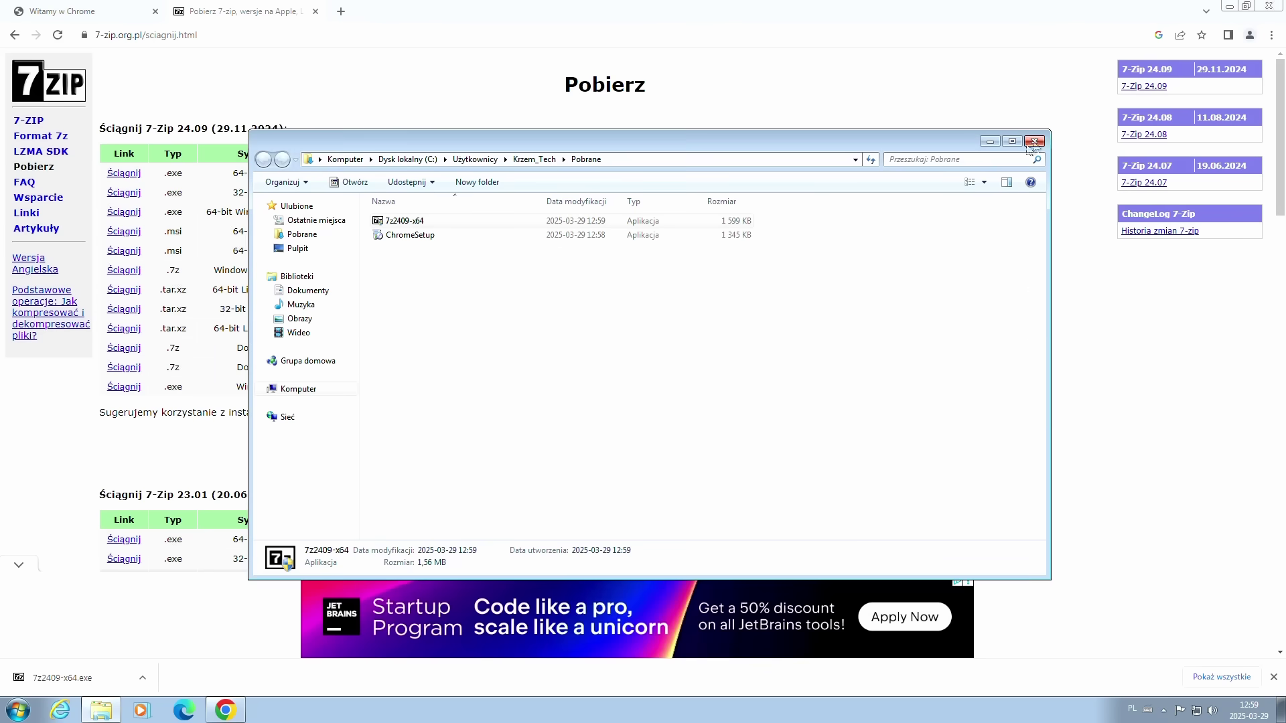
pyautogui.click(1034, 141)
# Step: Search Google for "windows key viewer" in a new tab and download Windows Key Viewer from dobreprogramy.pl, accepting the site's privacy notice
pyautogui.click(341, 11)
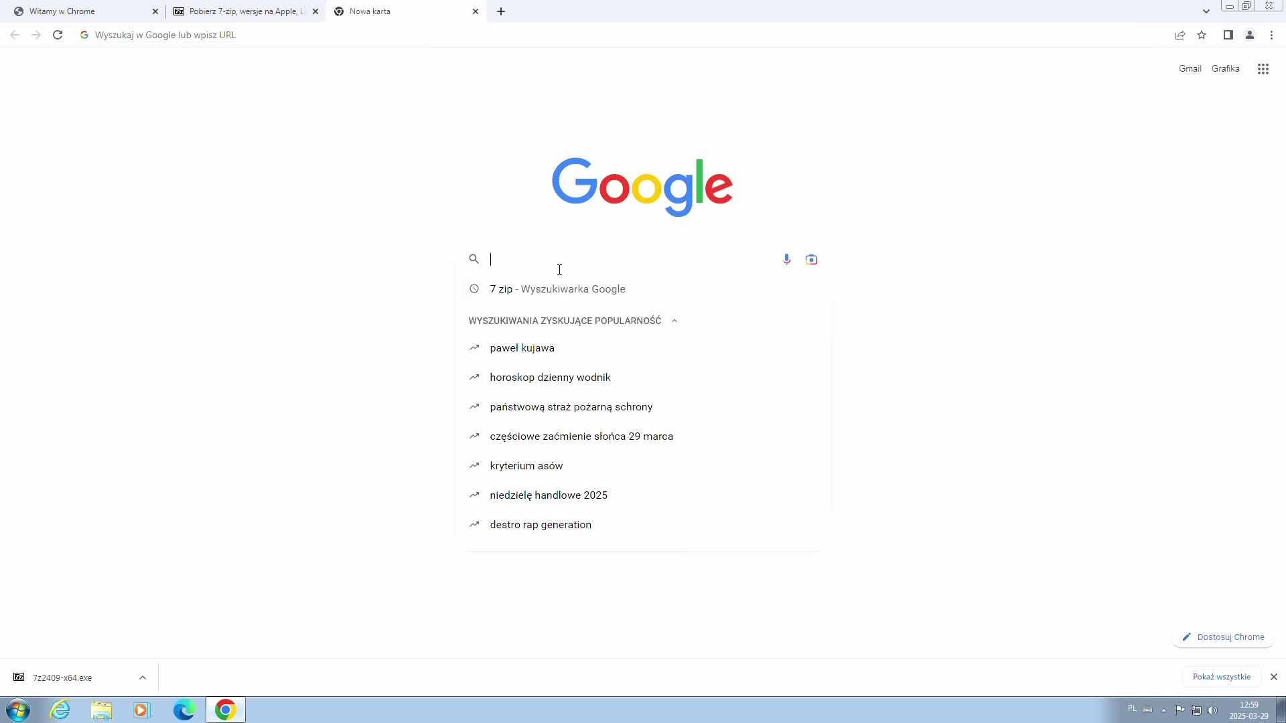
pyautogui.write('windows key')
pyautogui.click(574, 376)
pyautogui.click(243, 196)
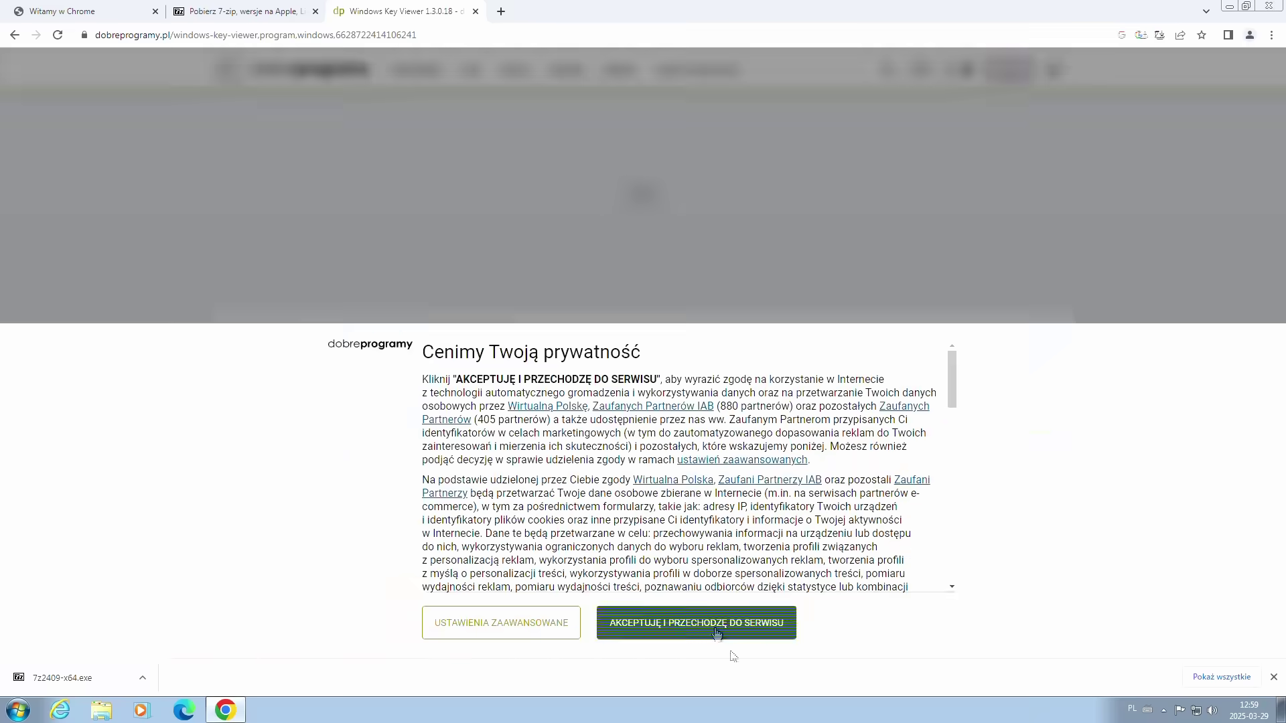
pyautogui.click(717, 633)
pyautogui.scroll(-3, 279, 228)
pyautogui.click(279, 227)
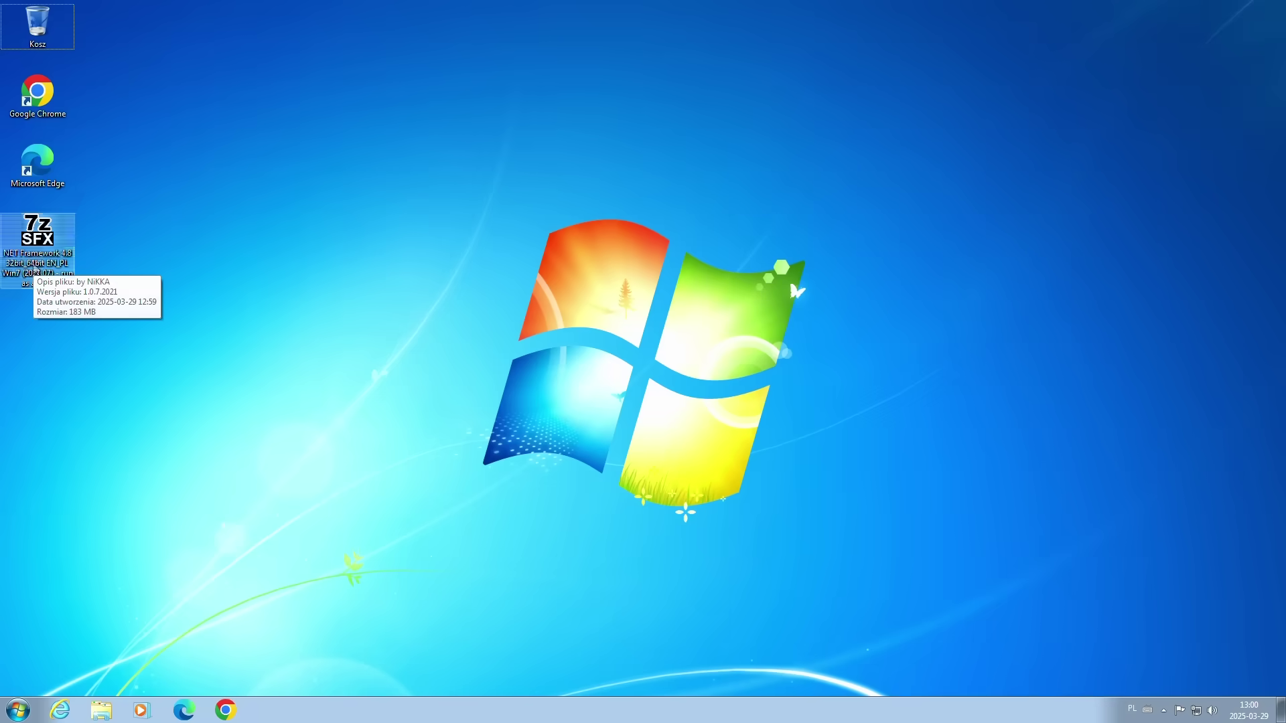
# Step: Run the .NET Framework 4.8 installer for Windows 7 from the desktop
pyautogui.doubleClick(35, 269)
pyautogui.click(693, 389)
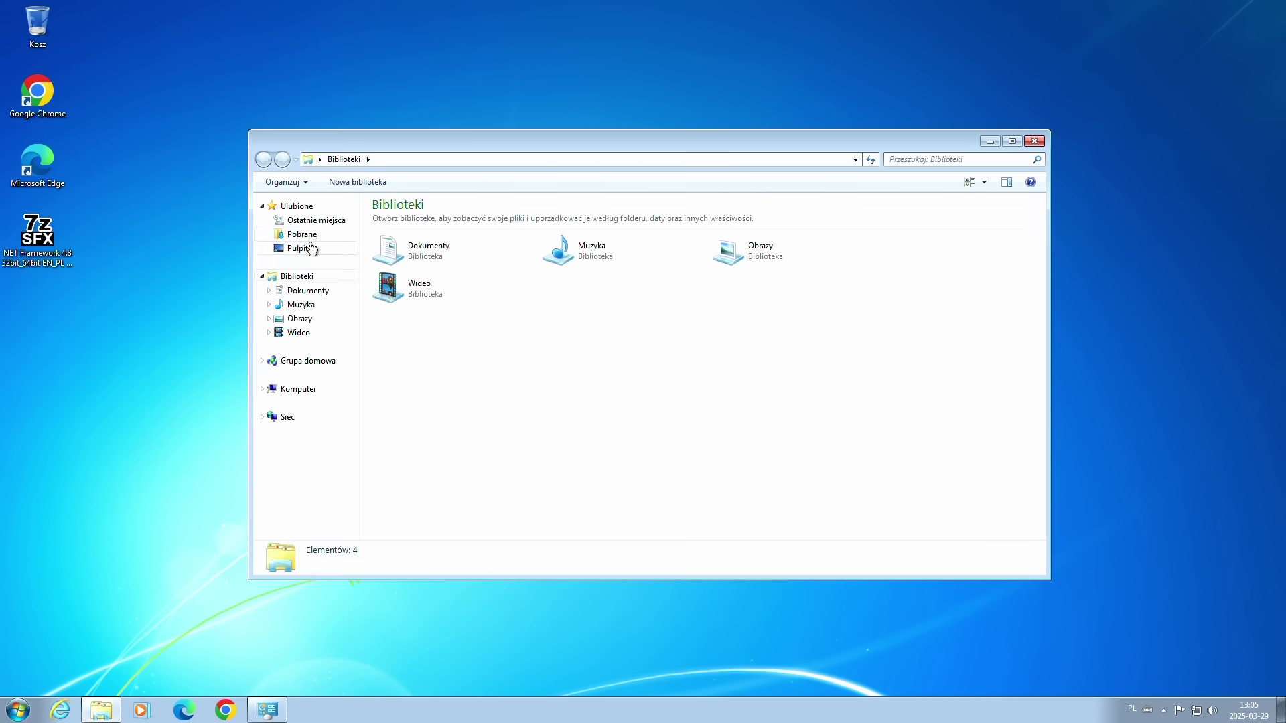
# Step: Run winkey from the Downloads folder to view the Windows product key, then close the viewer and the folder
pyautogui.click(302, 233)
pyautogui.doubleClick(398, 250)
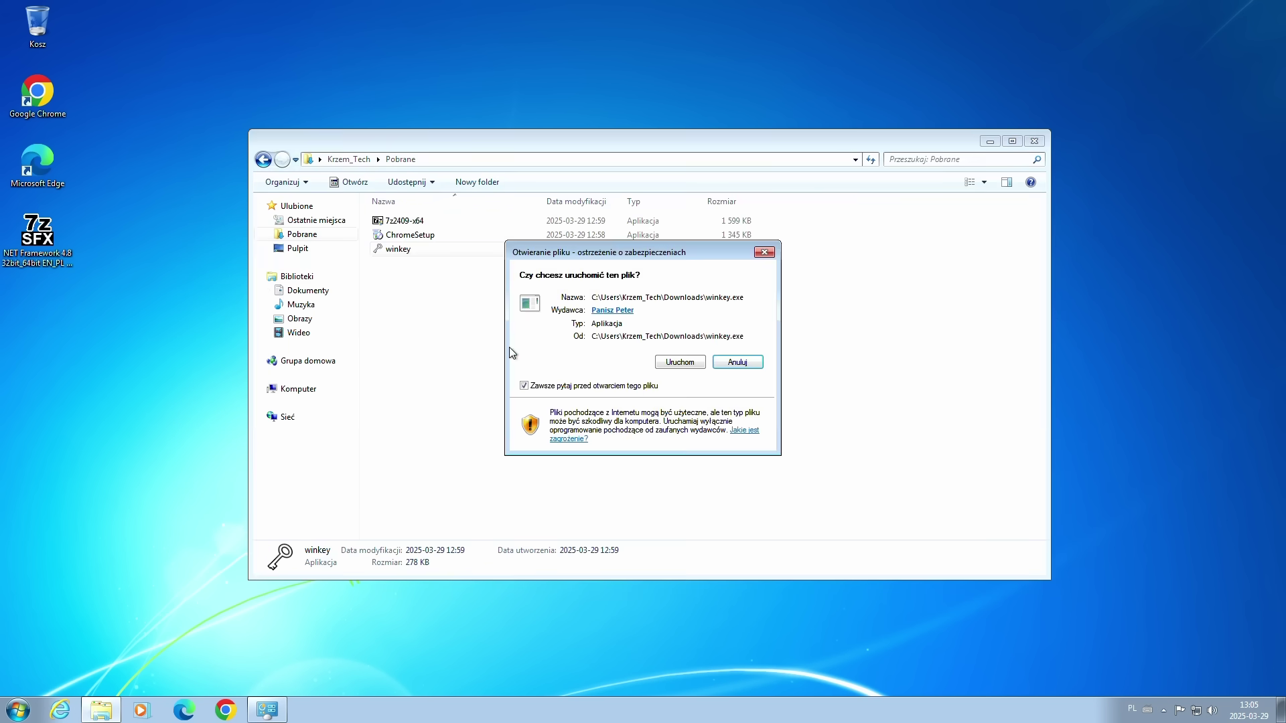
pyautogui.click(678, 362)
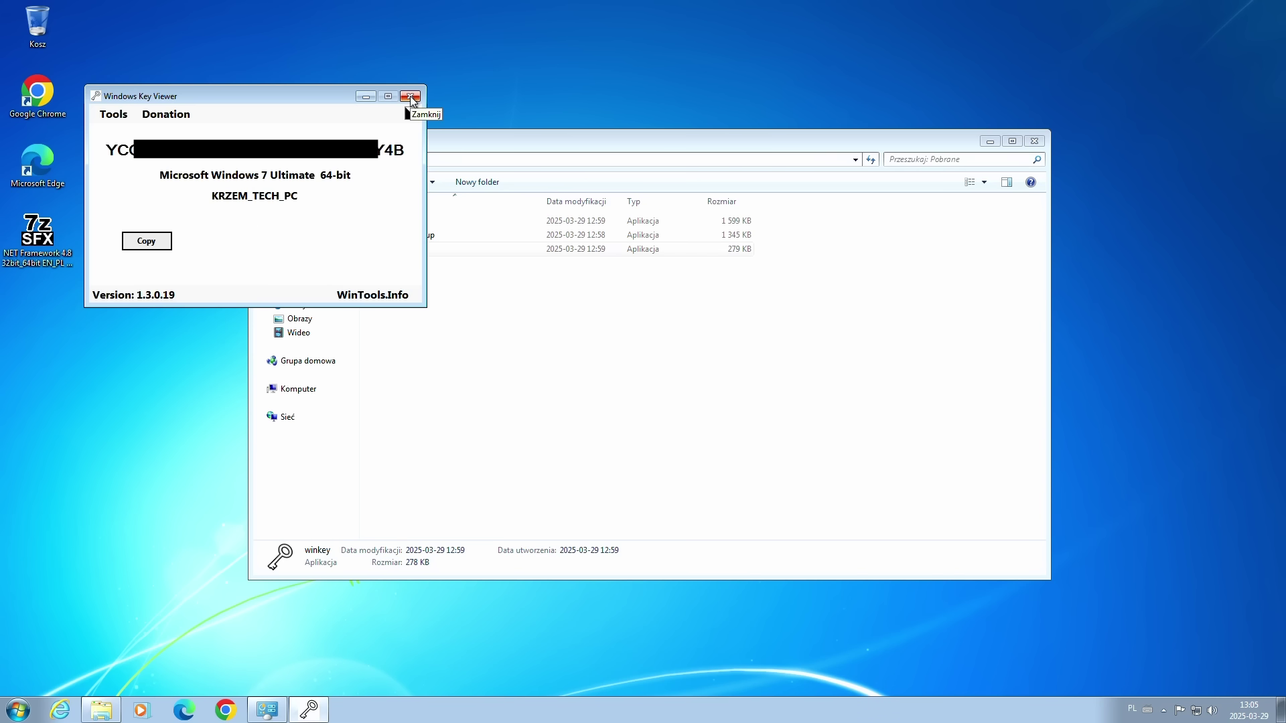
pyautogui.click(410, 95)
pyautogui.click(1034, 140)
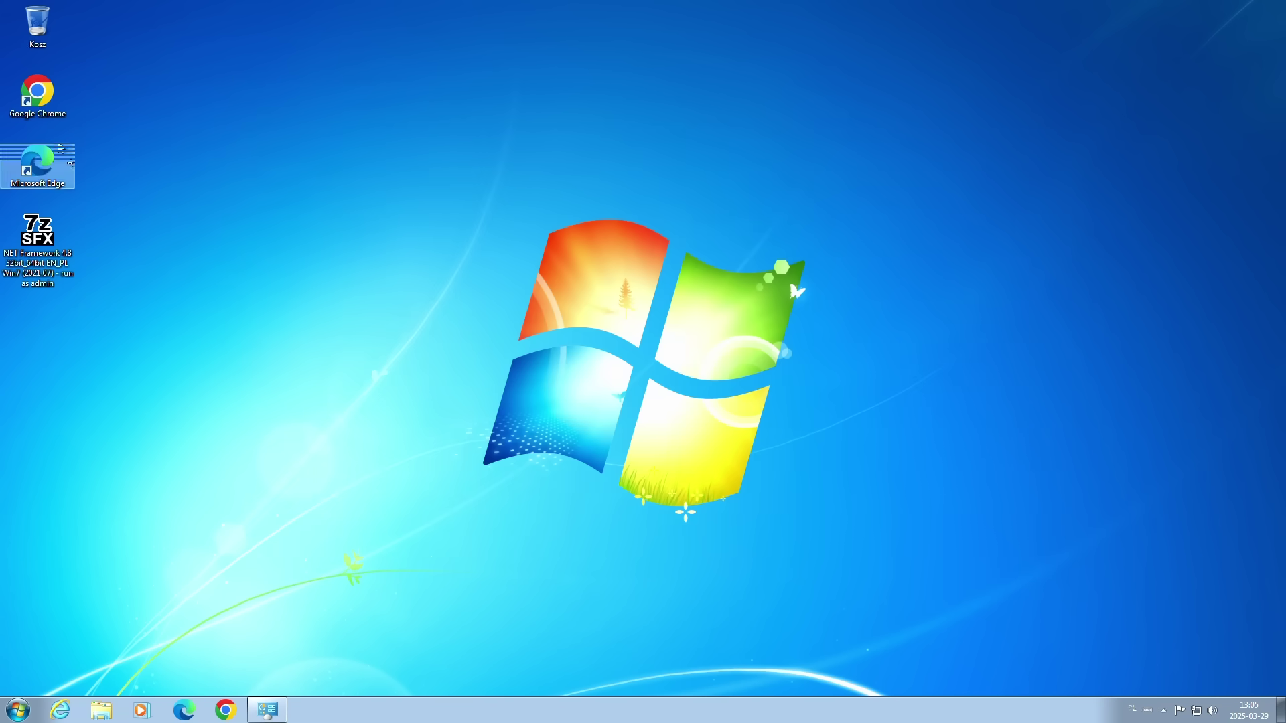
# Step: Open Google Chrome and search Google for "windows 10 download"
pyautogui.doubleClick(37, 94)
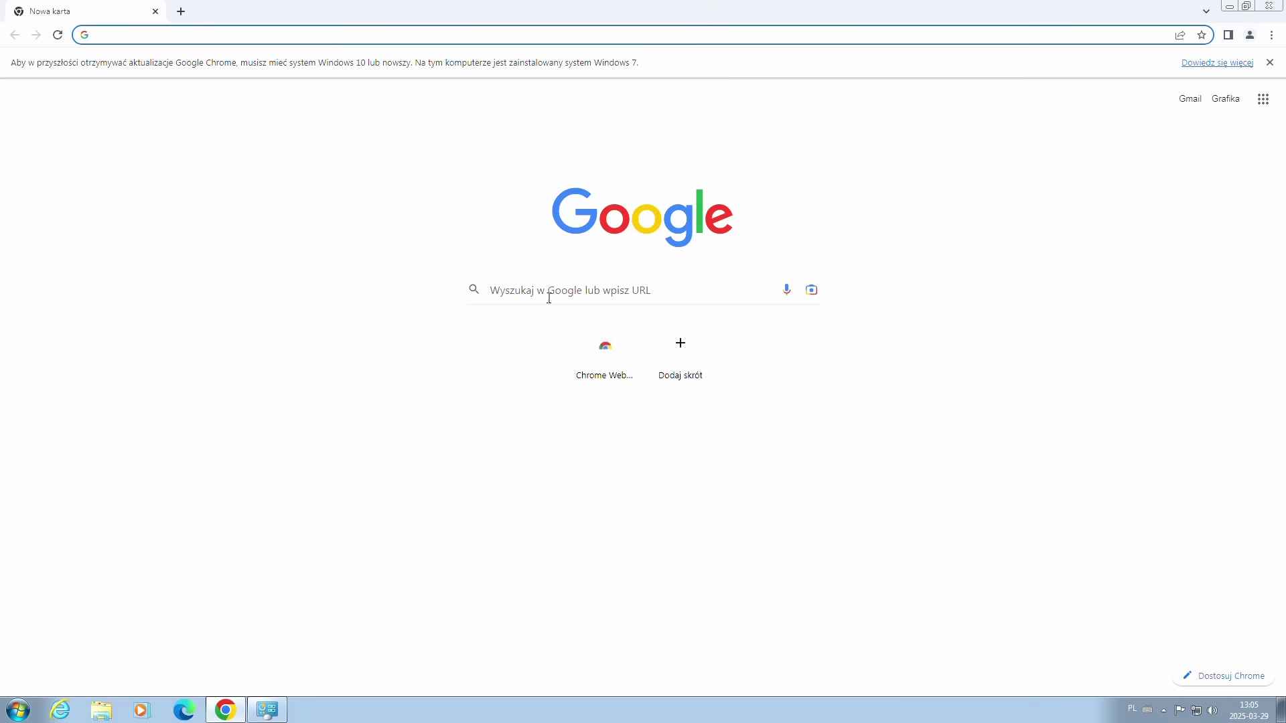
pyautogui.click(547, 297)
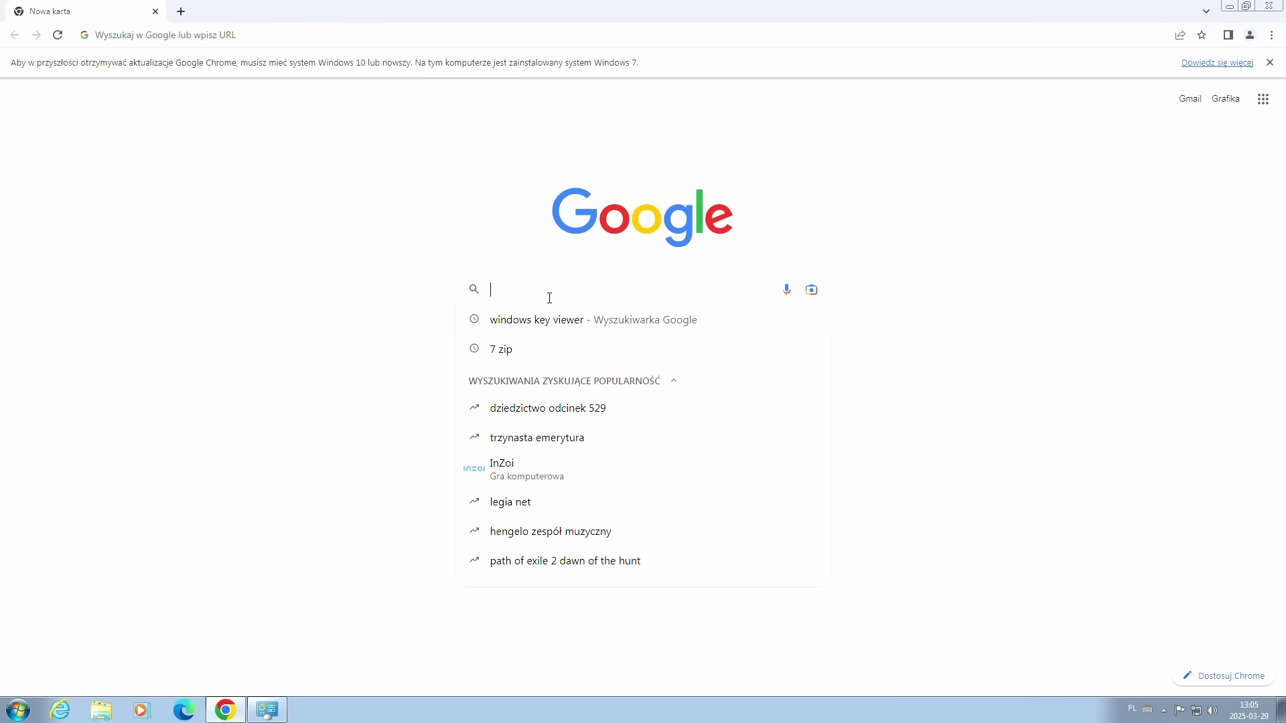
pyautogui.write('windows')
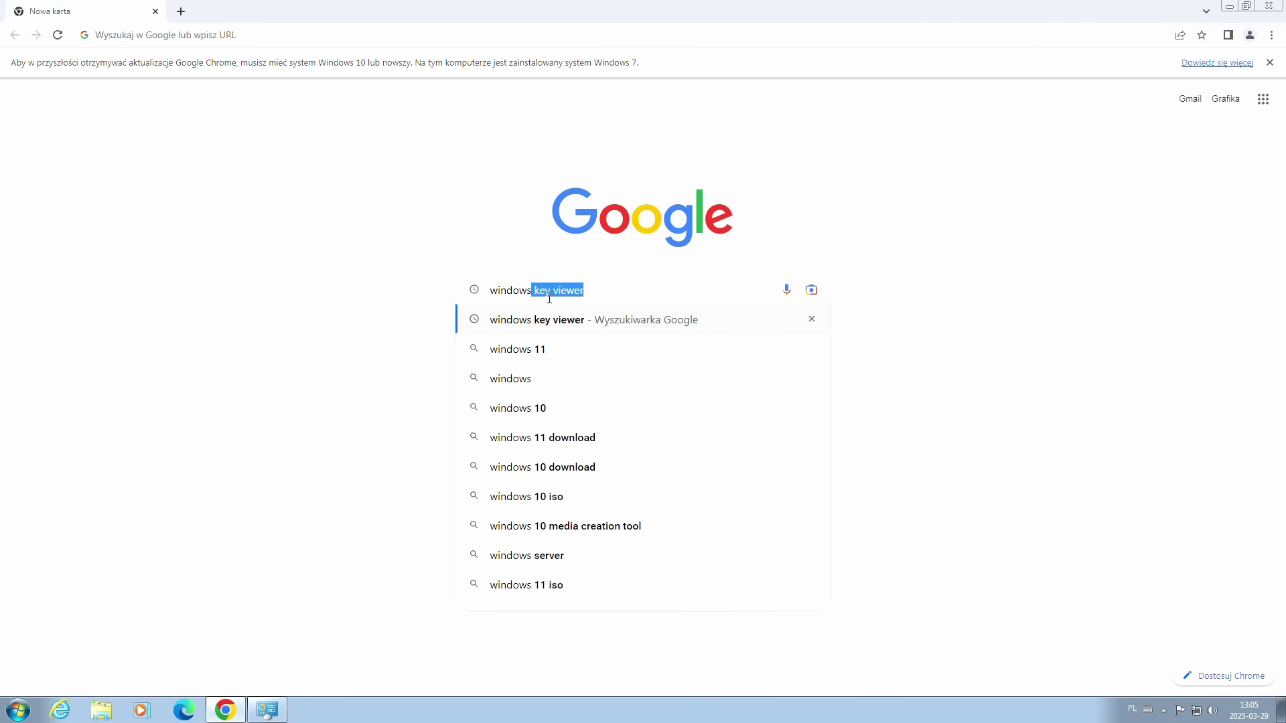
pyautogui.write(' 10')
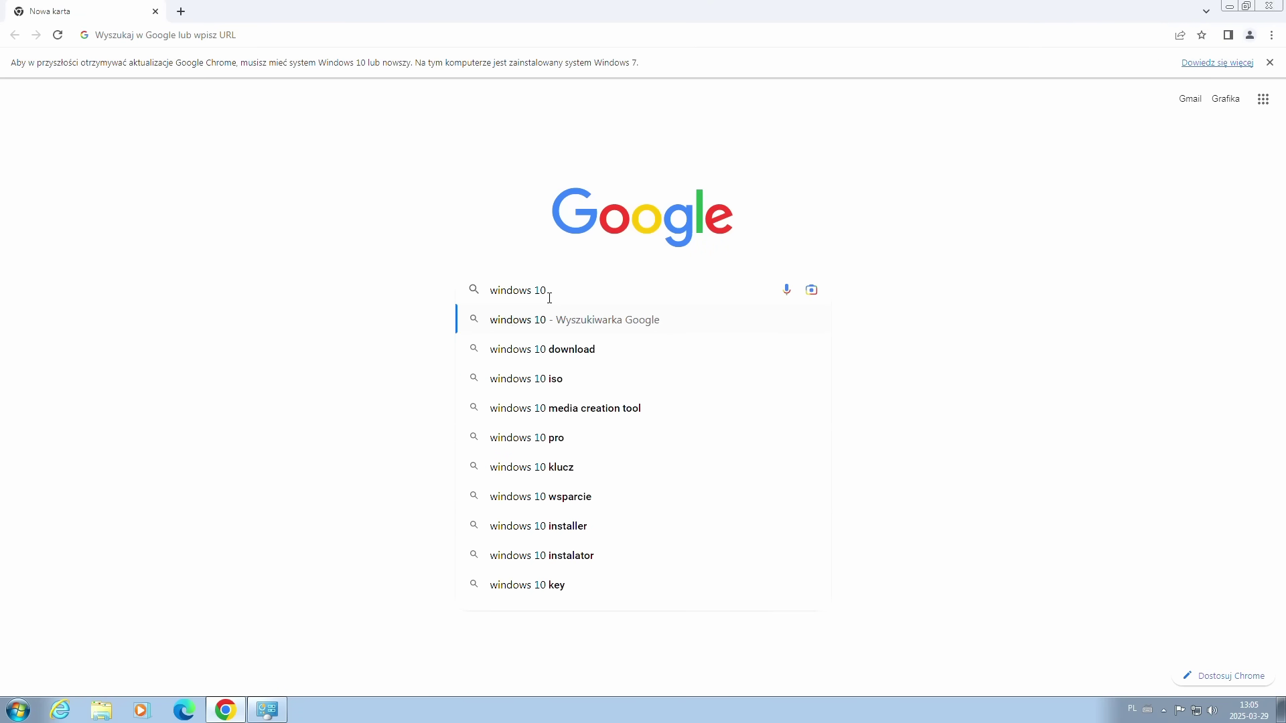
pyautogui.press('Down')
pyautogui.press('Return')
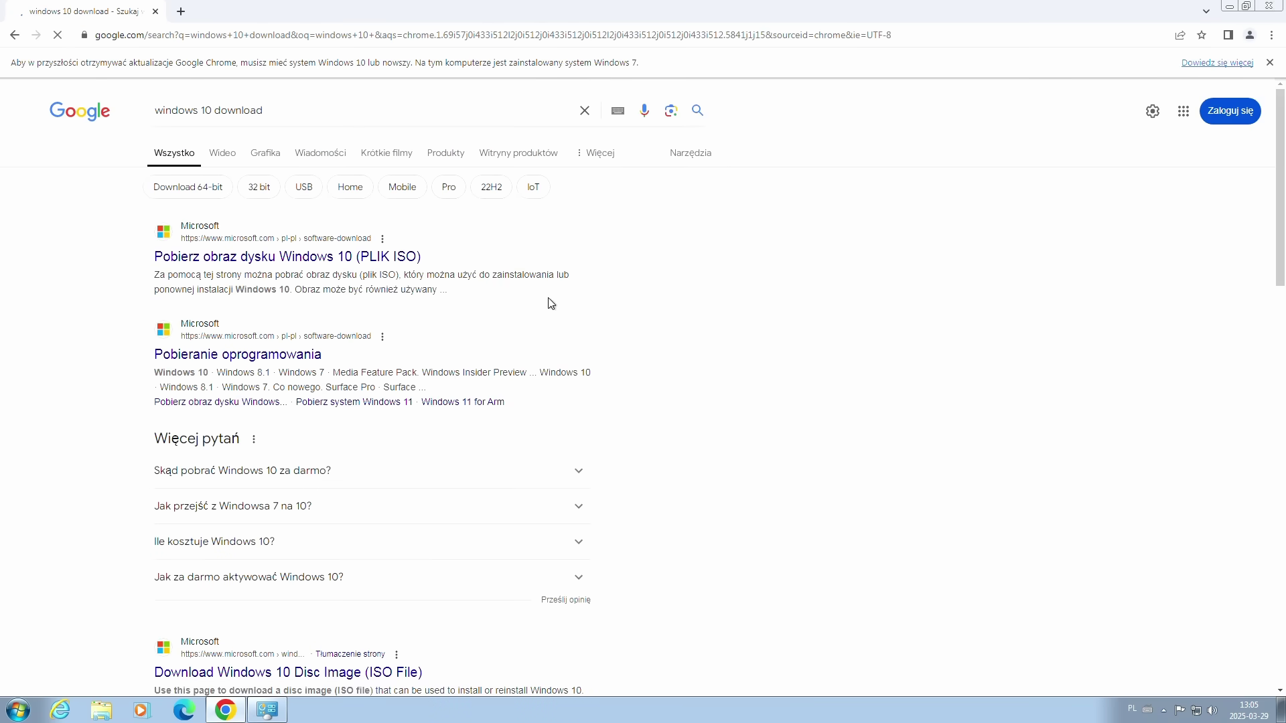
# Step: Open Microsoft's Windows 10 download page from the search results and look over its download options
pyautogui.click(326, 260)
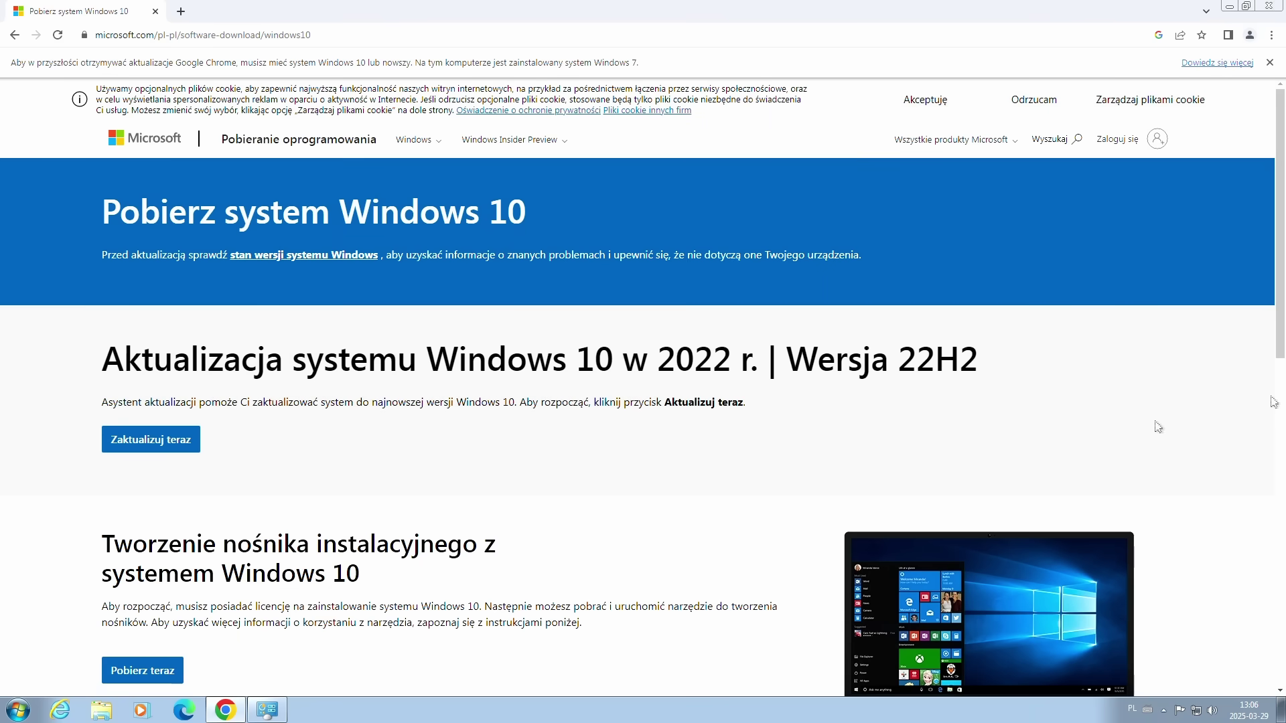
pyautogui.moveTo(1283, 226); pyautogui.dragTo(1284, 271)
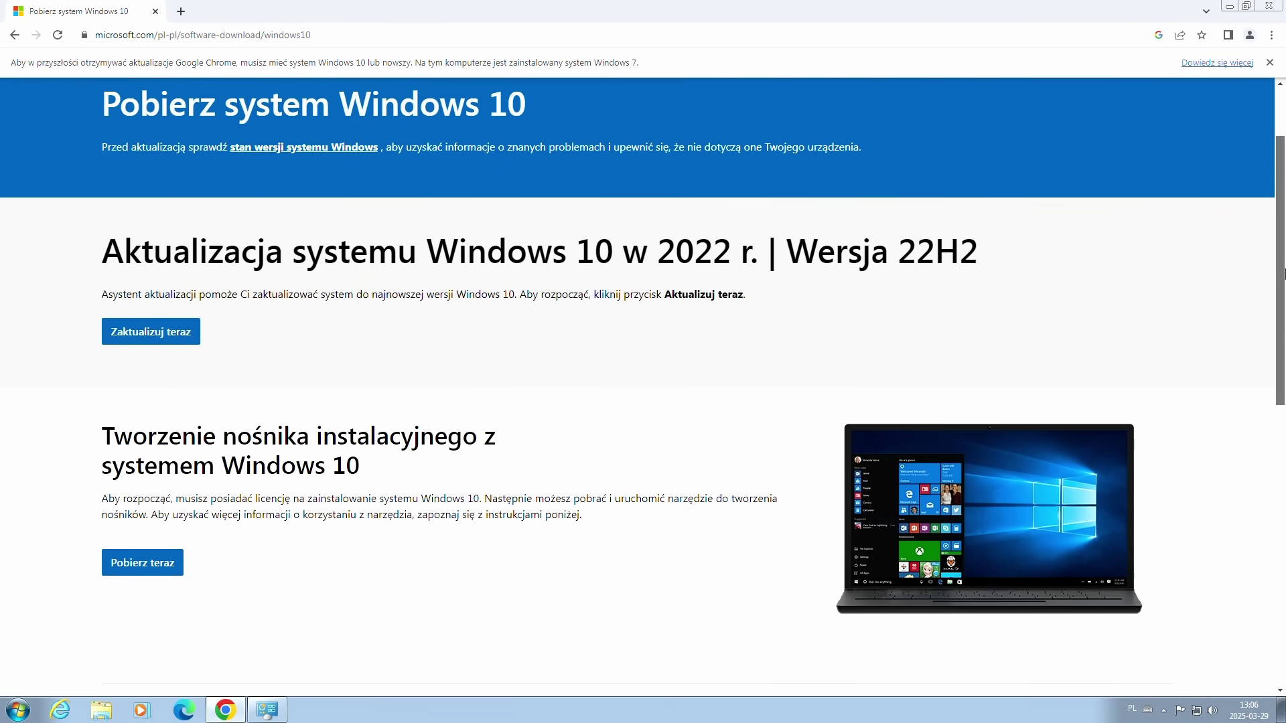
pyautogui.moveTo(1283, 272)
pyautogui.mouseDown()
pyautogui.moveTo(1284, 420)
pyautogui.moveTo(1284, 261)
pyautogui.mouseUp()
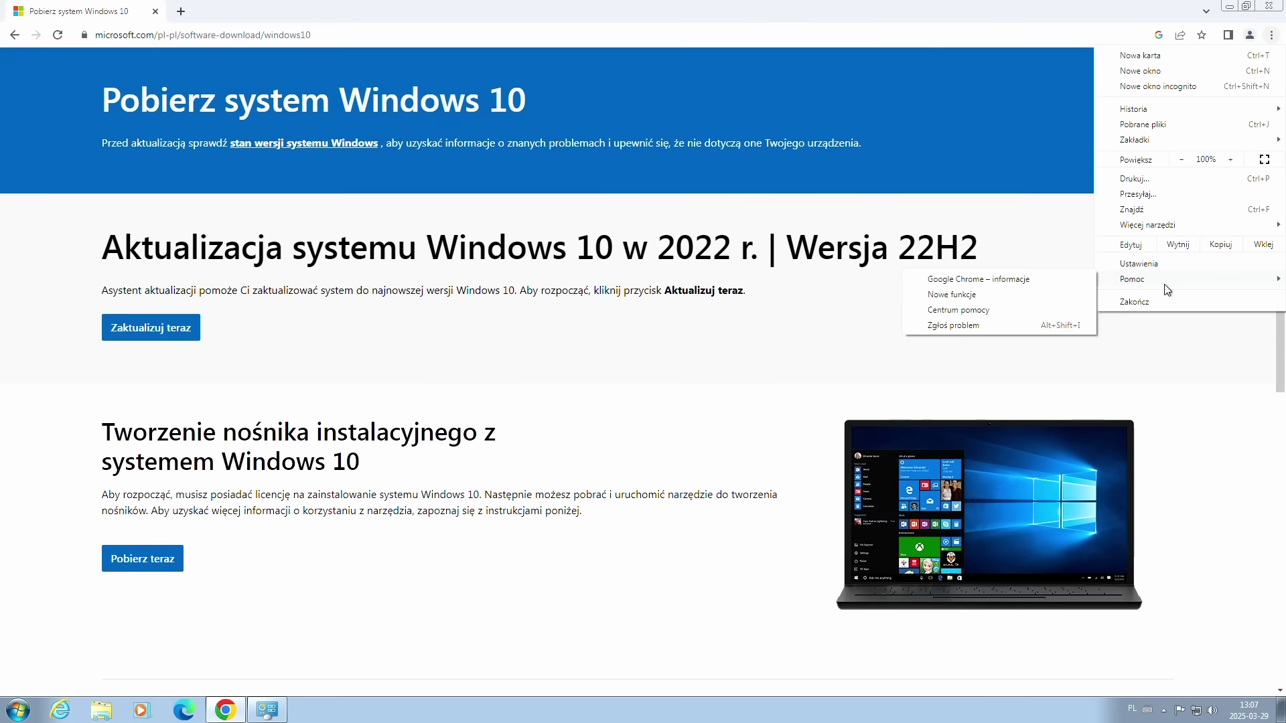
# Step: Inspect the Windows 10 download page with the developer tools and open the Network conditions settings
pyautogui.rightClick(721, 330)
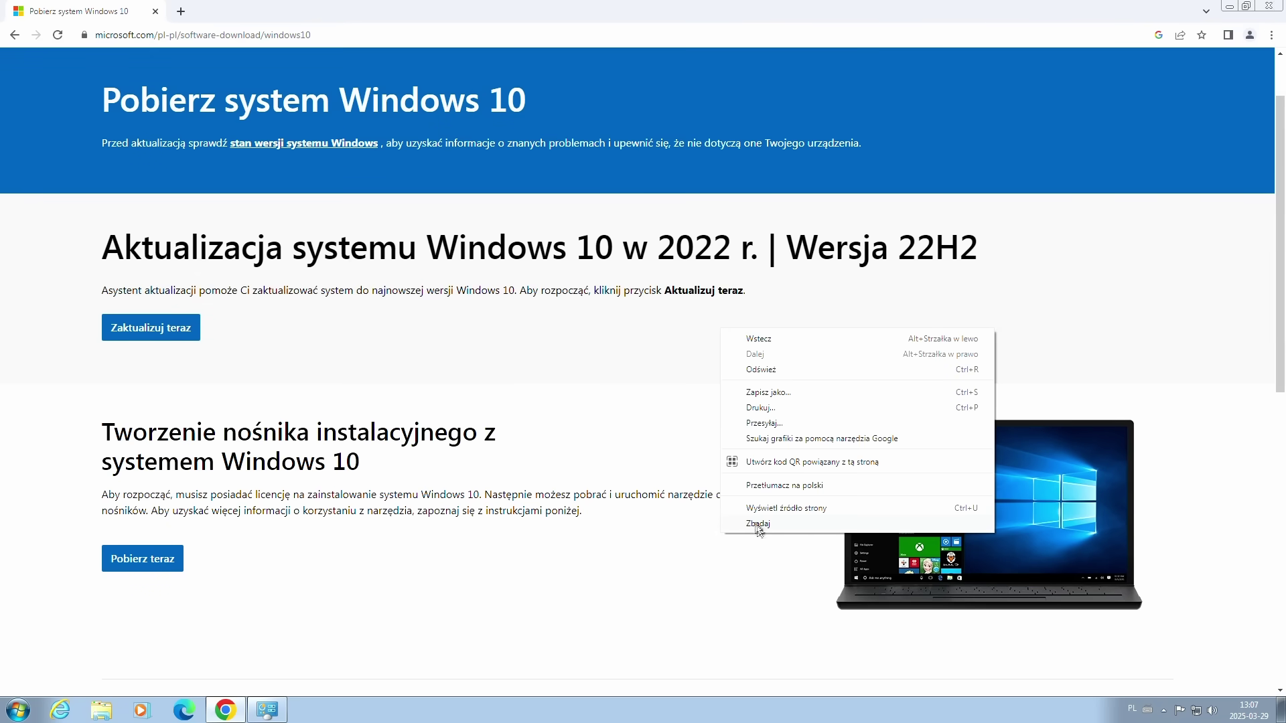
pyautogui.click(795, 524)
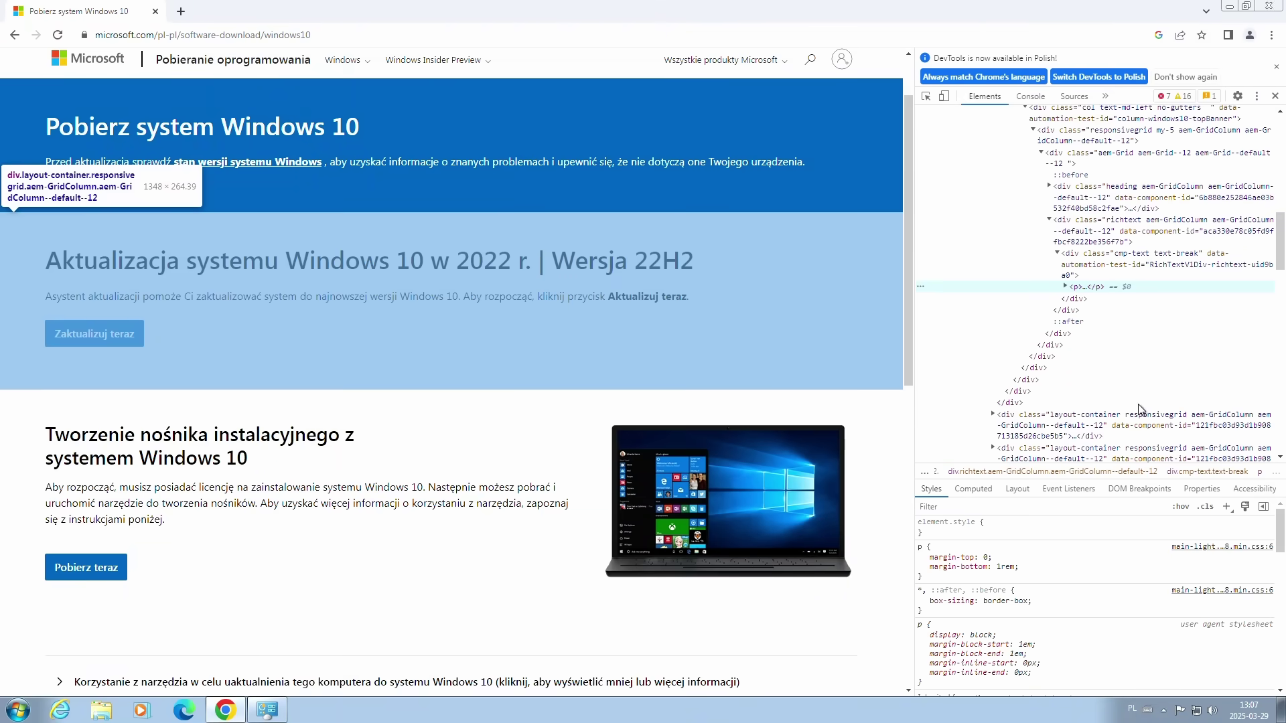
pyautogui.click(1257, 96)
pyautogui.moveTo(1209, 208)
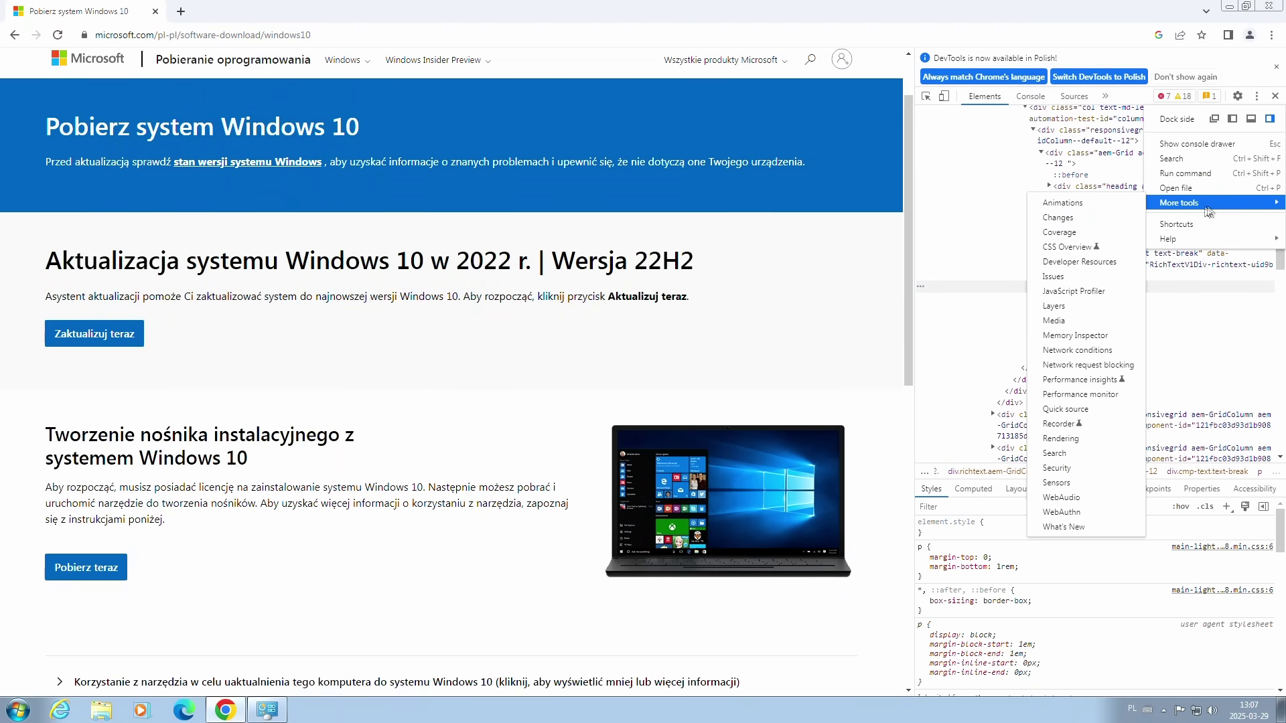
pyautogui.click(1078, 350)
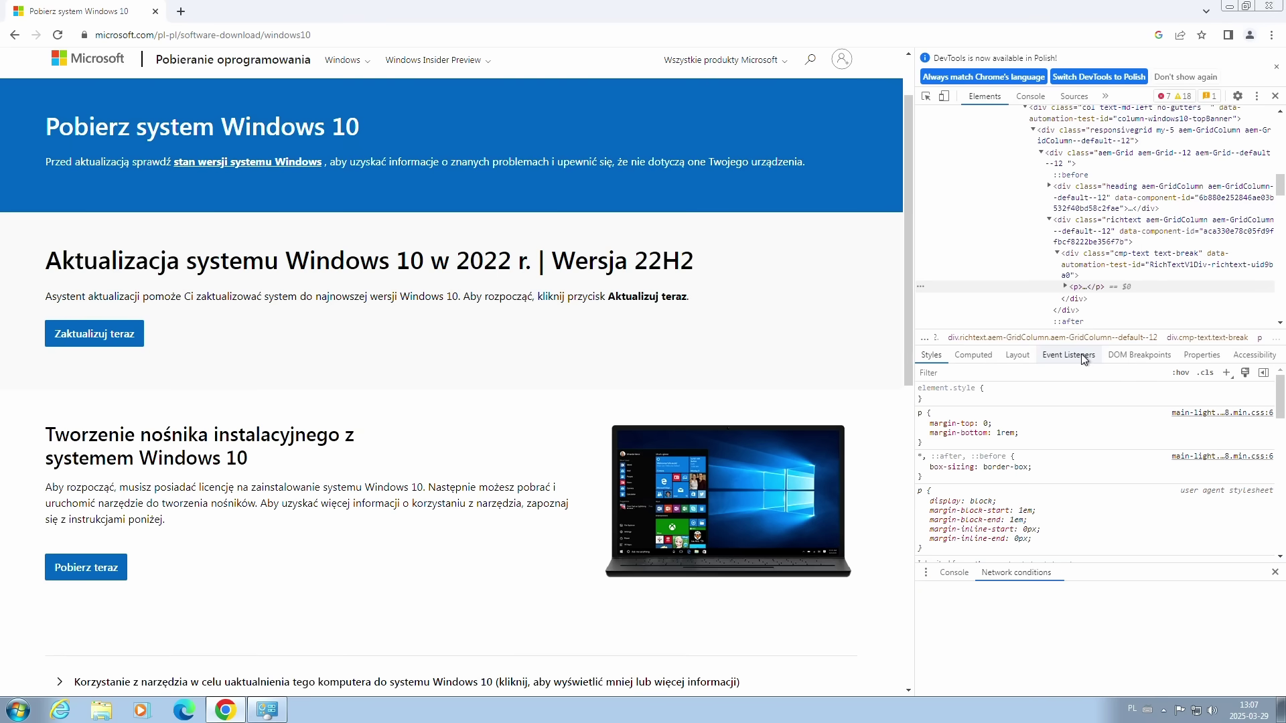
# Step: Replace the browser default user agent with Chrome — Chrome OS and reload the Windows 10 download page
pyautogui.moveTo(1281, 603); pyautogui.dragTo(1282, 663)
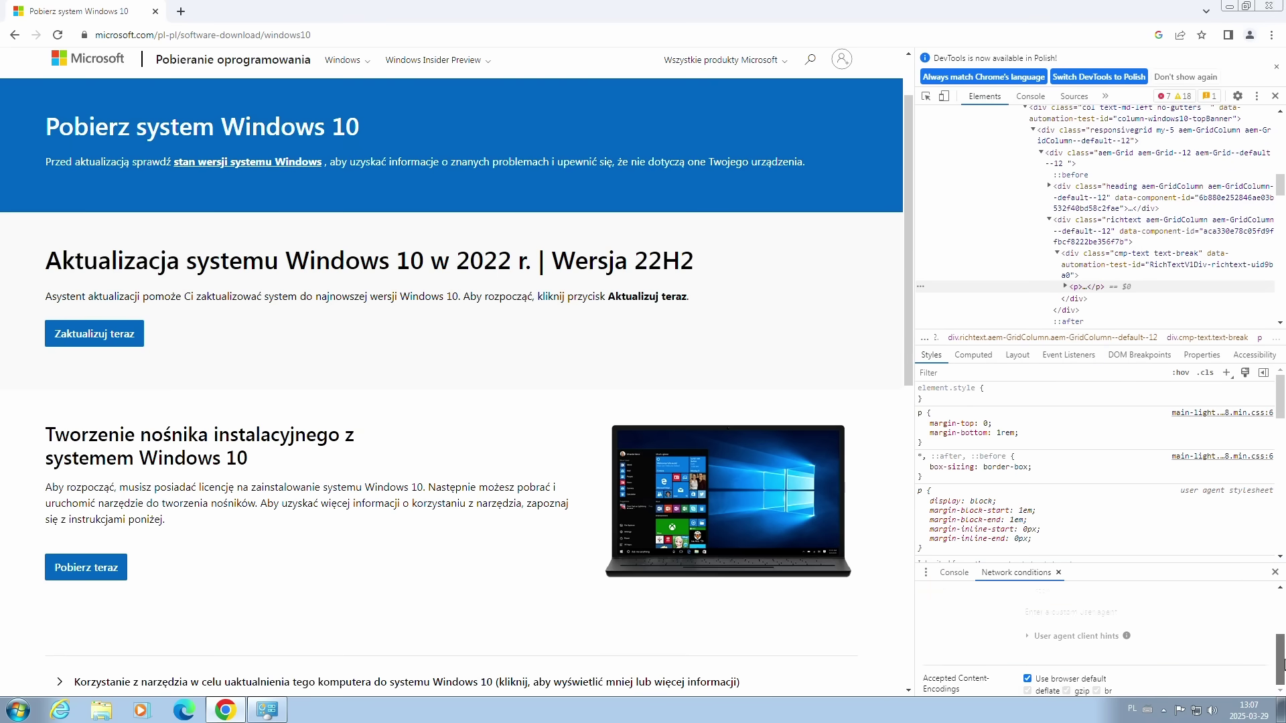
pyautogui.scroll(5, 1281, 663)
pyautogui.moveTo(1171, 566); pyautogui.dragTo(1137, 332)
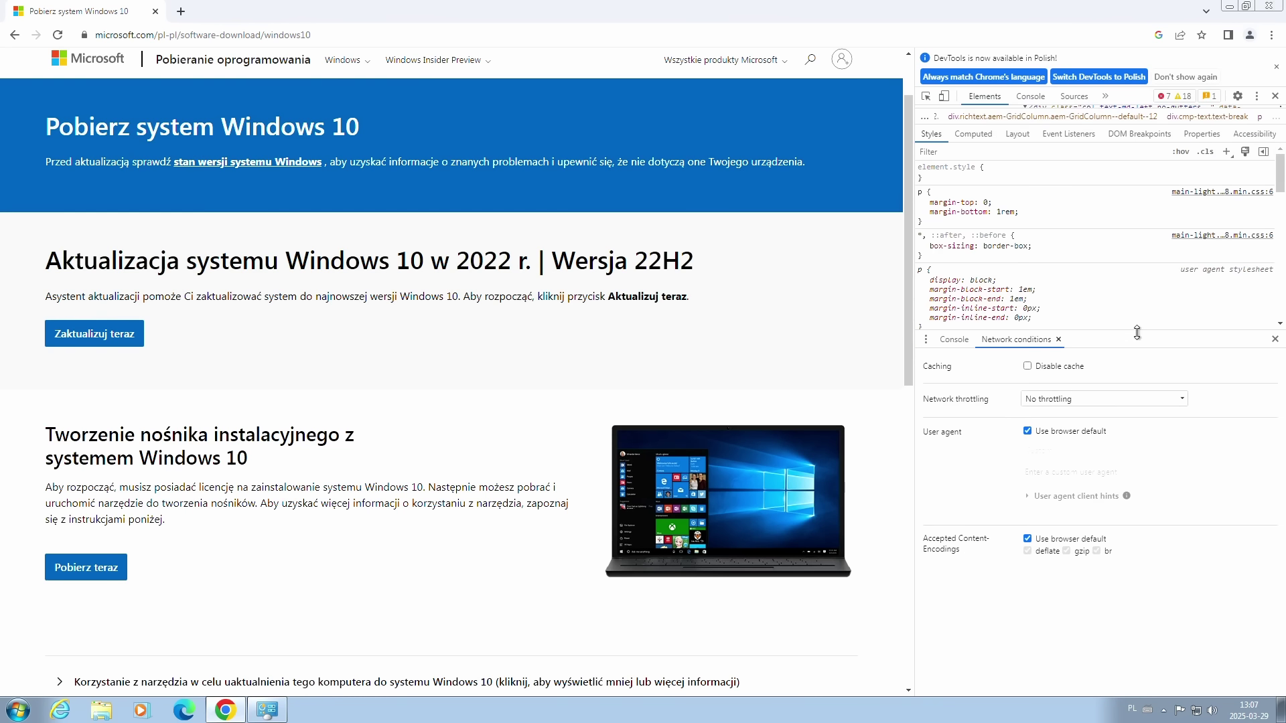
pyautogui.click(1028, 432)
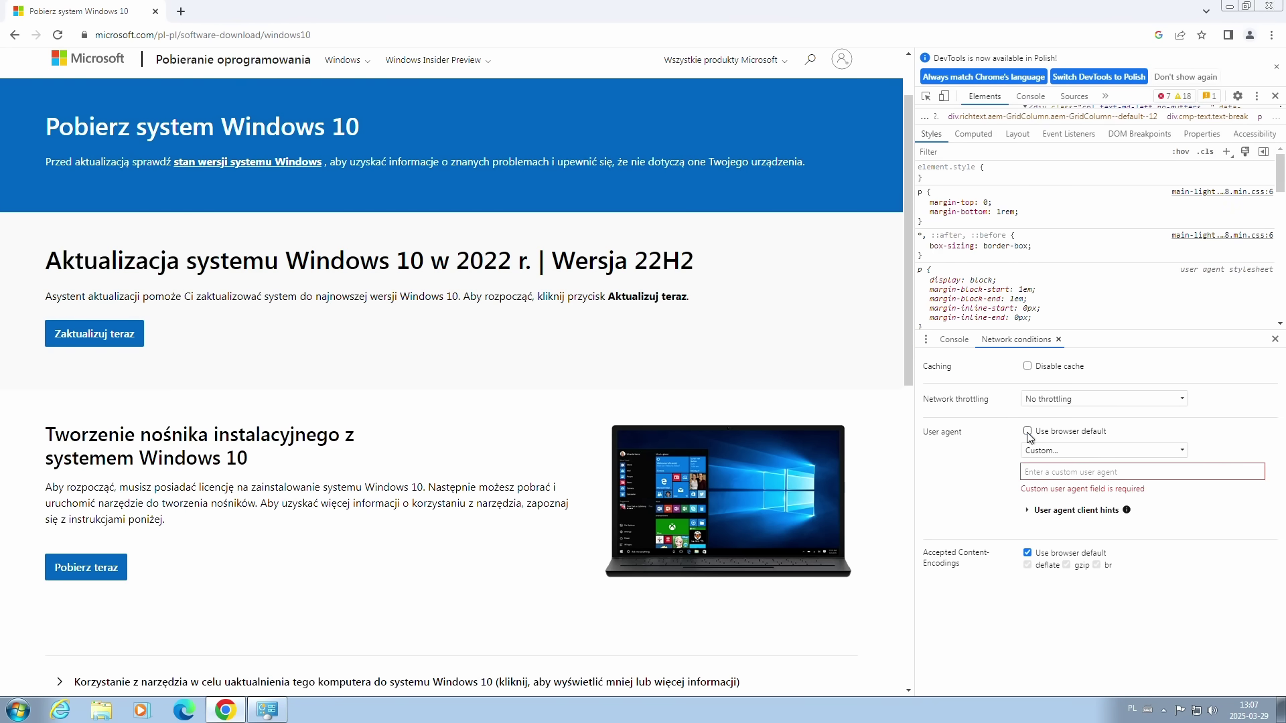
pyautogui.click(1055, 452)
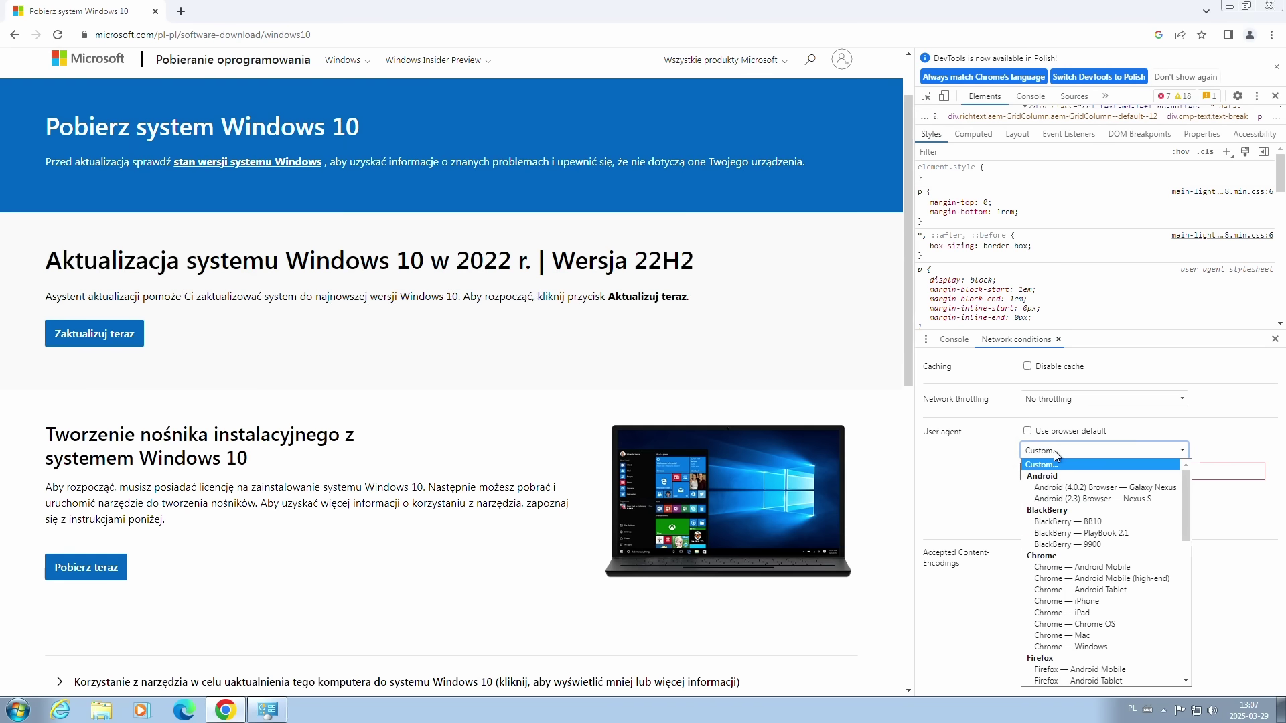
pyautogui.click(1105, 625)
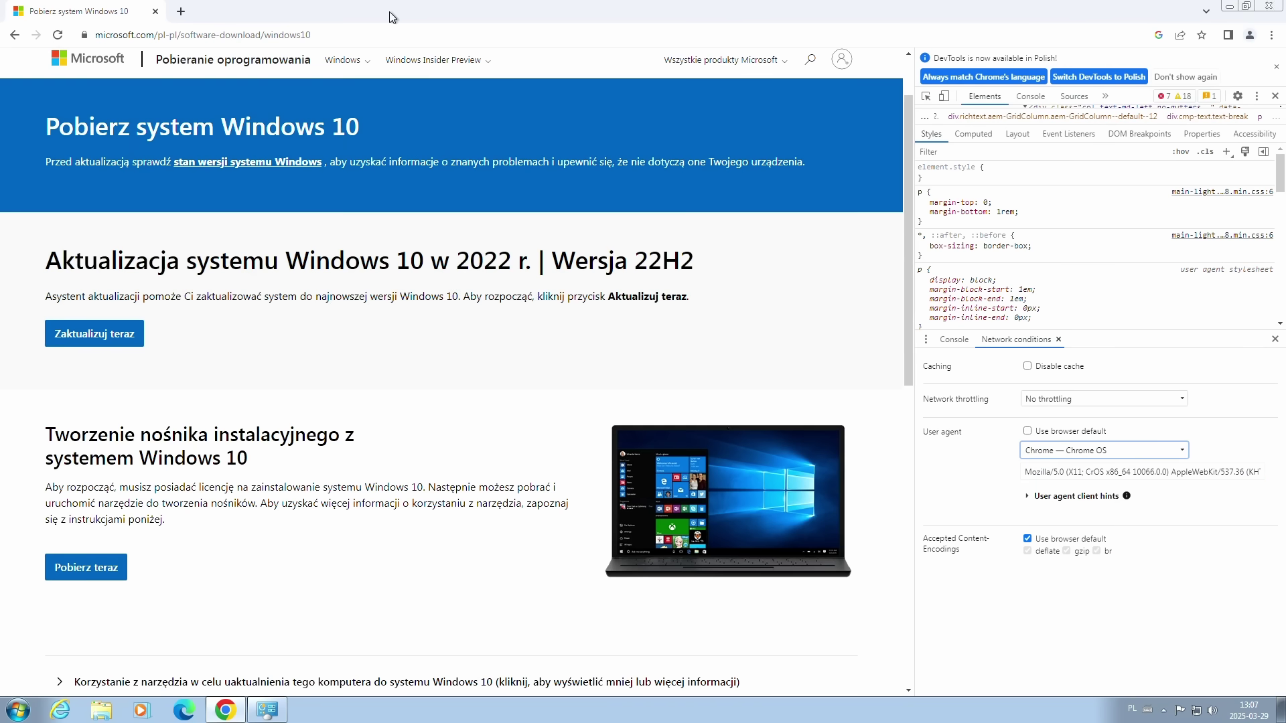
pyautogui.scroll(-6, 899, 206)
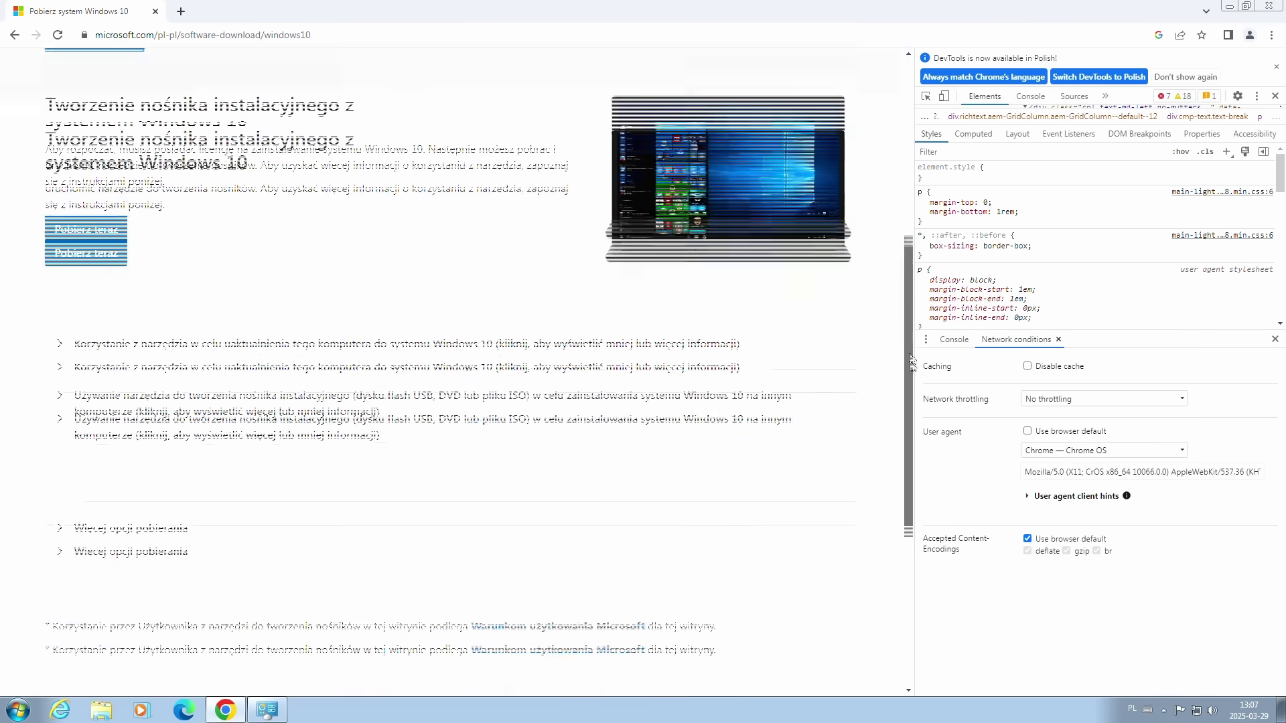
pyautogui.scroll(7, 898, 206)
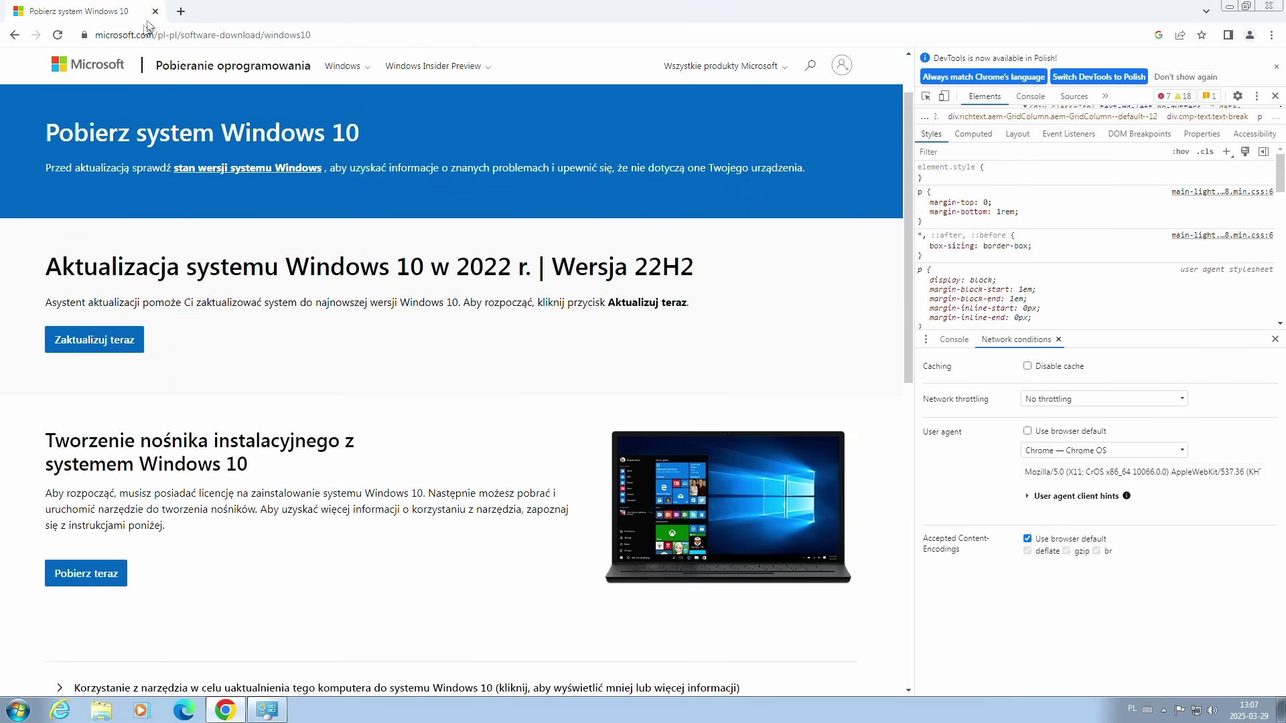
pyautogui.click(58, 39)
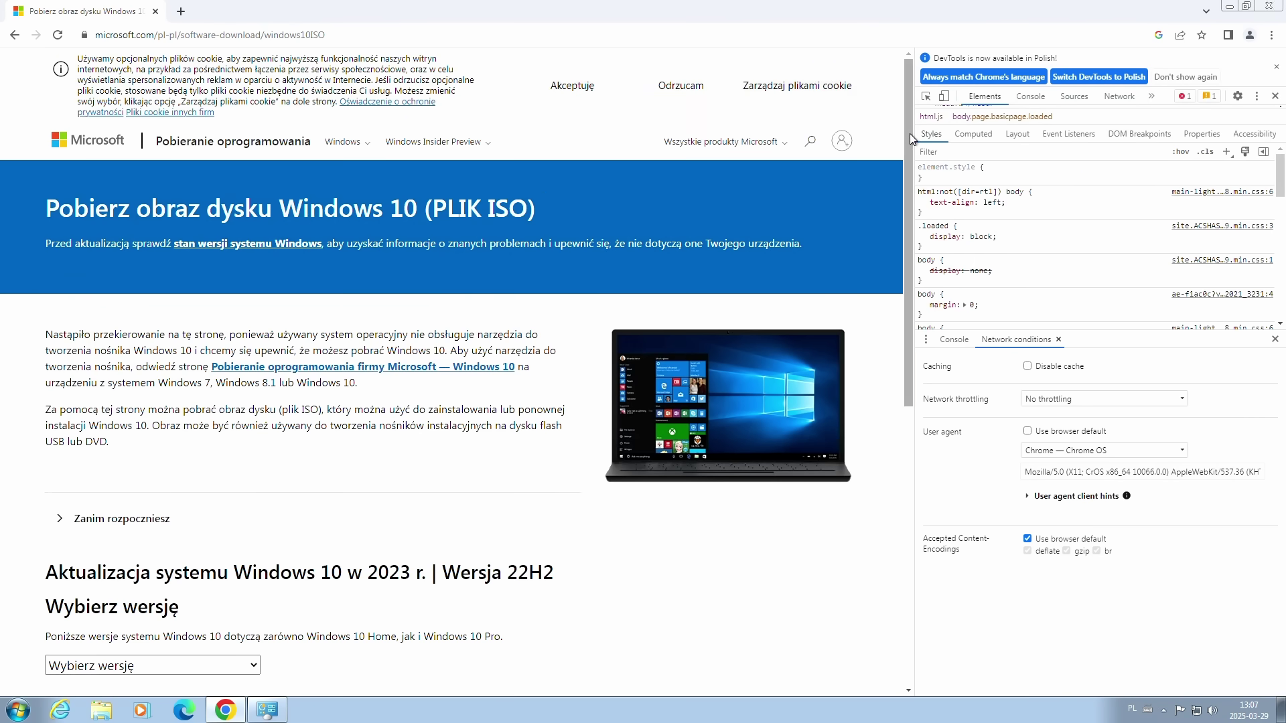
# Step: Select the edition Windows 10 (ISO w wielu wersjach) on the ISO download page and confirm it
pyautogui.scroll(-4, 898, 147)
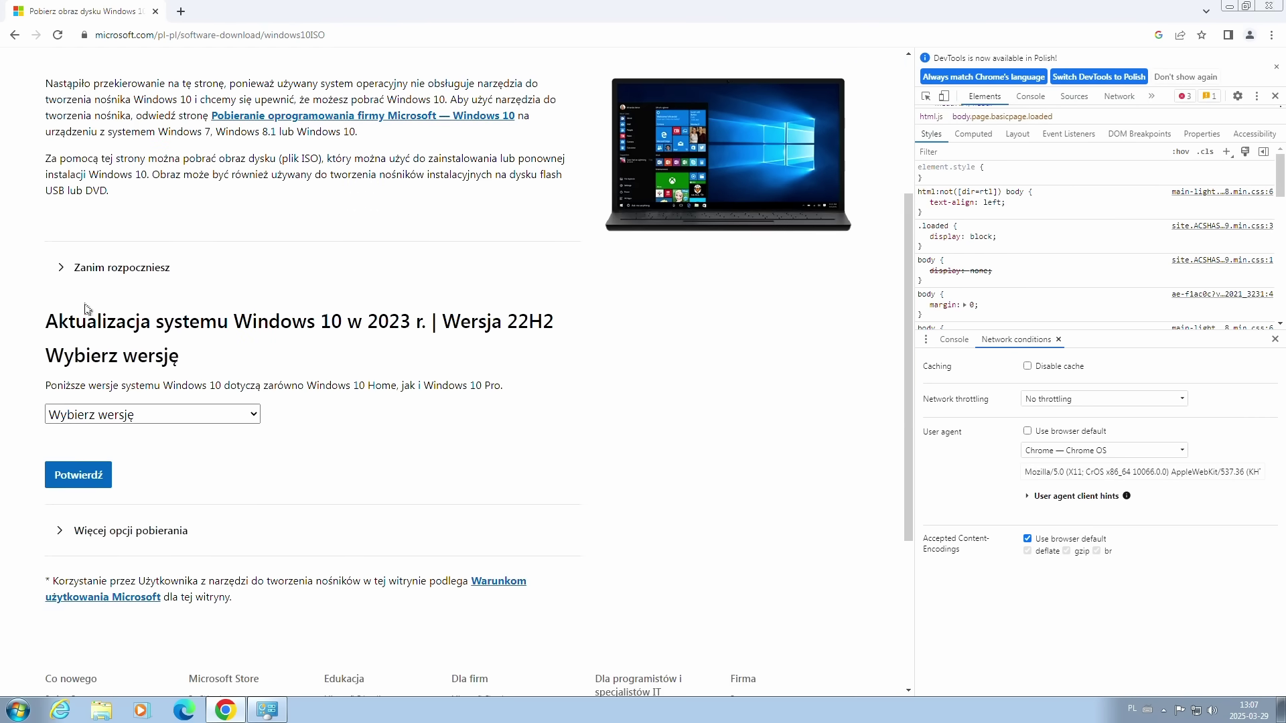
pyautogui.moveTo(45, 322); pyautogui.dragTo(553, 321)
pyautogui.click(231, 415)
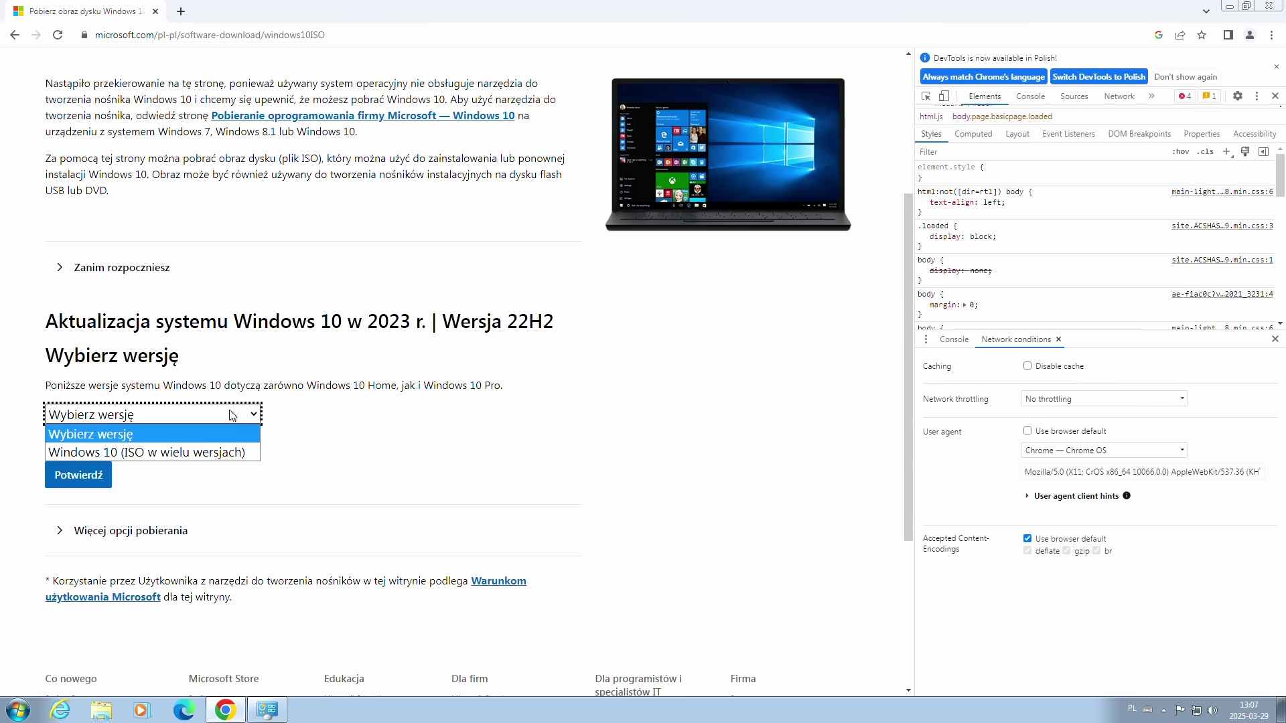
pyautogui.click(212, 452)
pyautogui.click(106, 479)
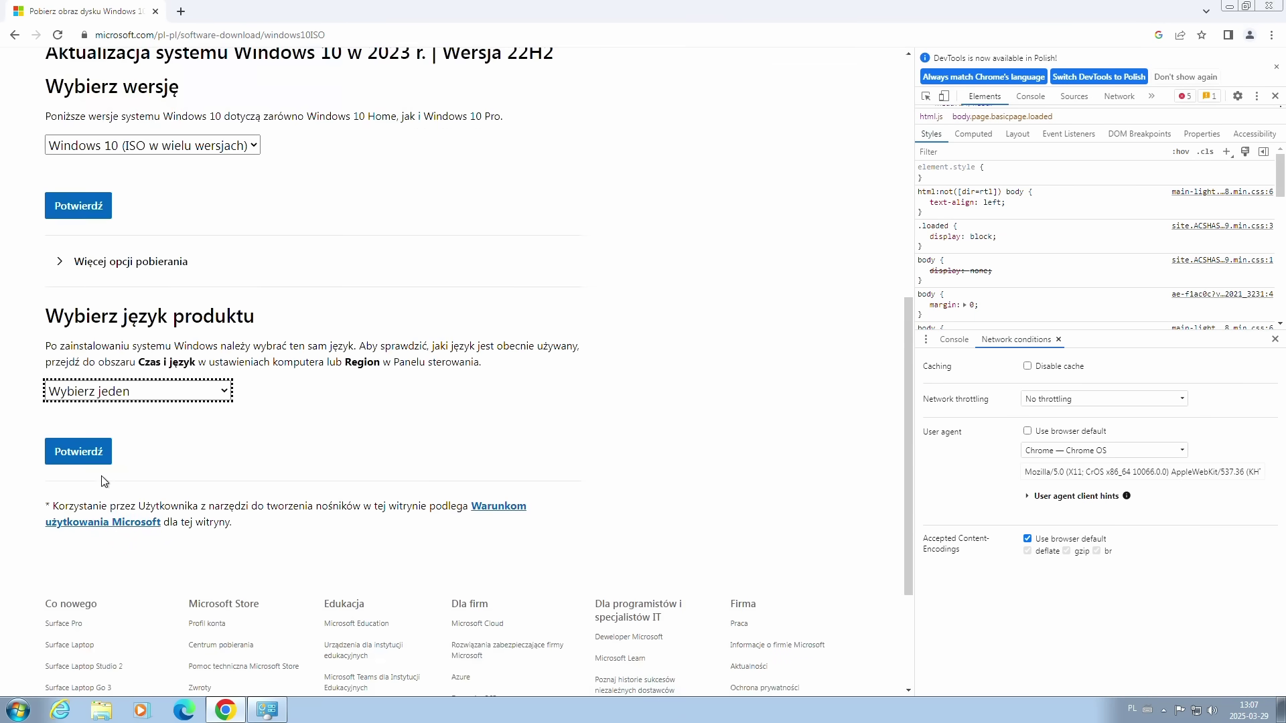
# Step: Confirm Polski as the product language and start the 64-bit Windows 10 ISO download
pyautogui.click(130, 398)
pyautogui.press('p')
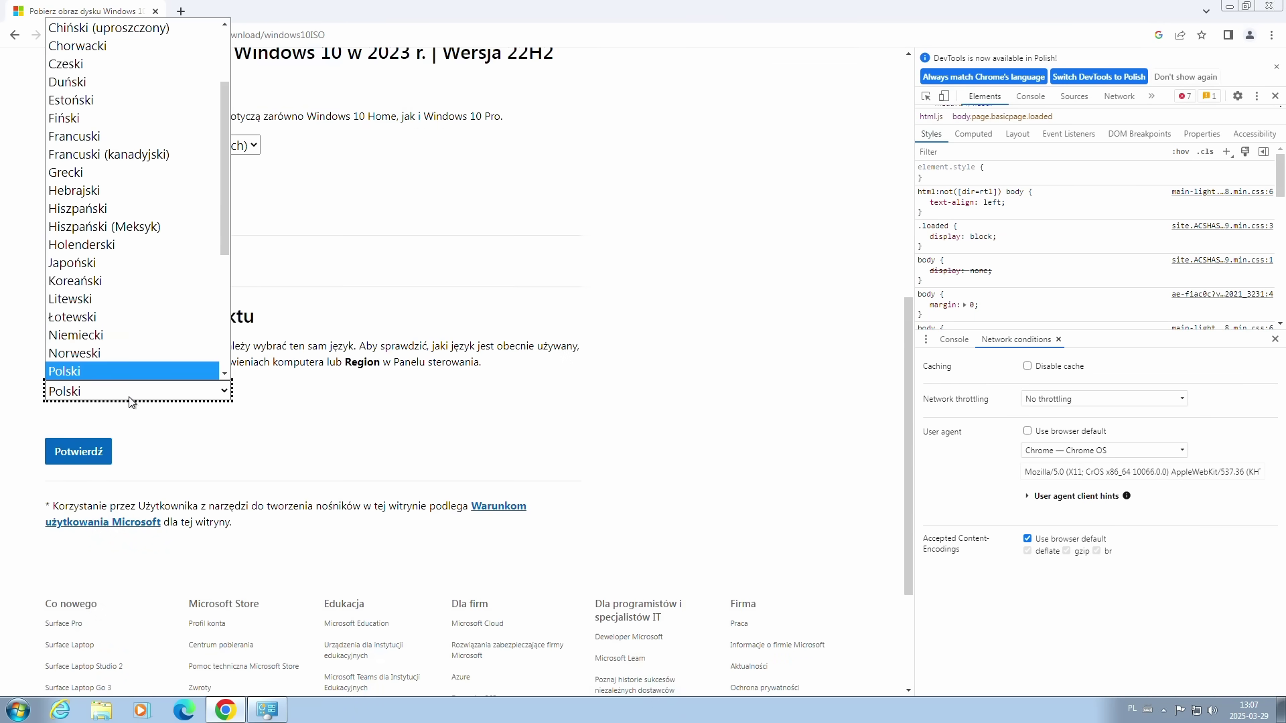
pyautogui.click(91, 372)
pyautogui.click(90, 454)
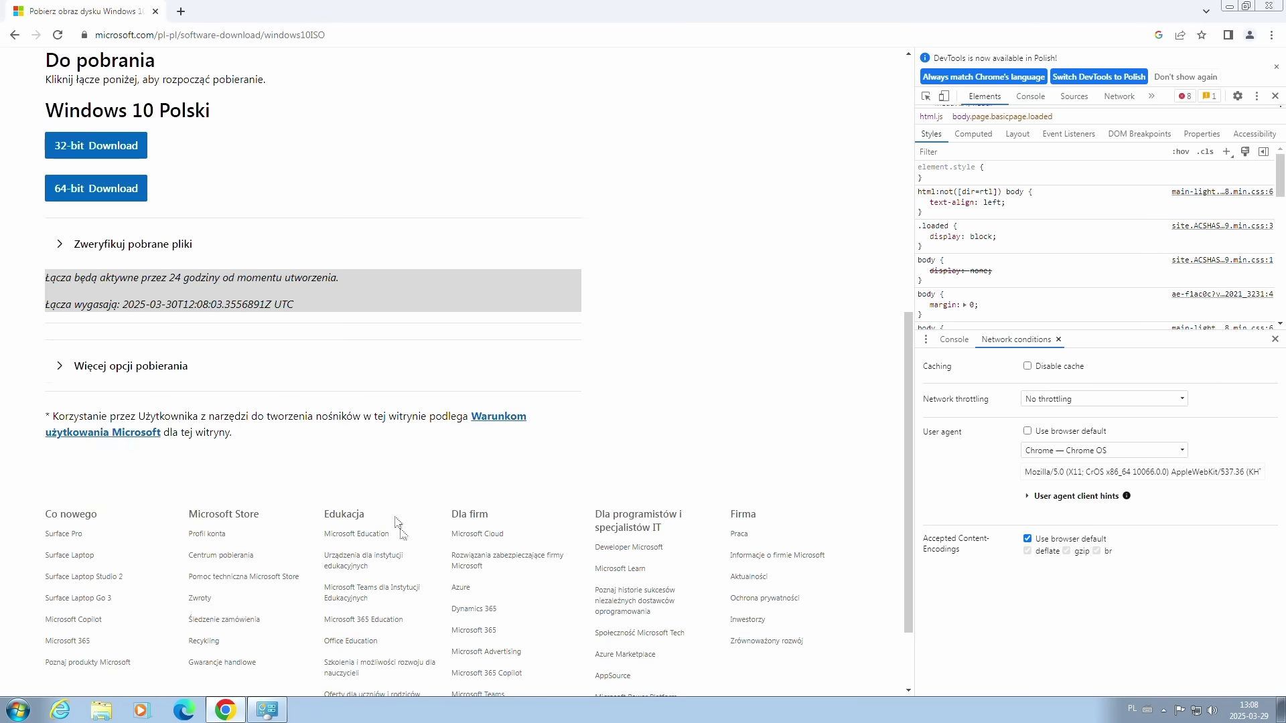
pyautogui.click(108, 194)
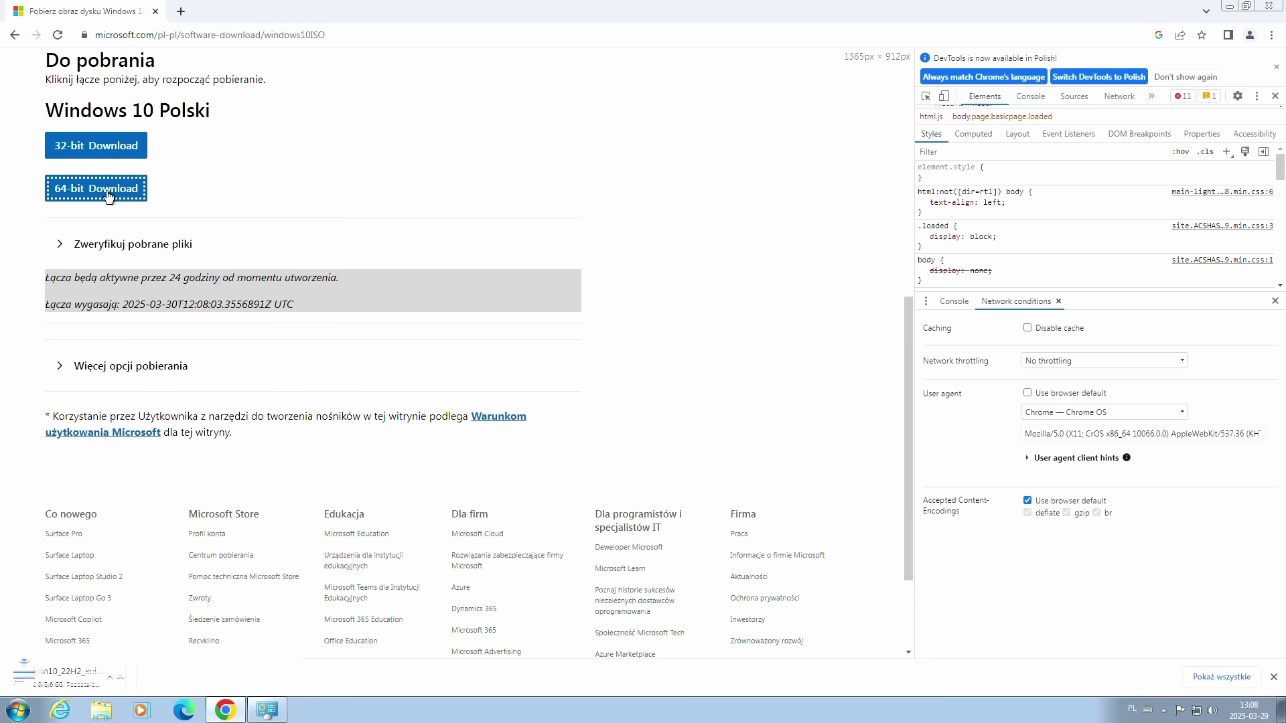
pyautogui.hotkey('ctrl', 'j')
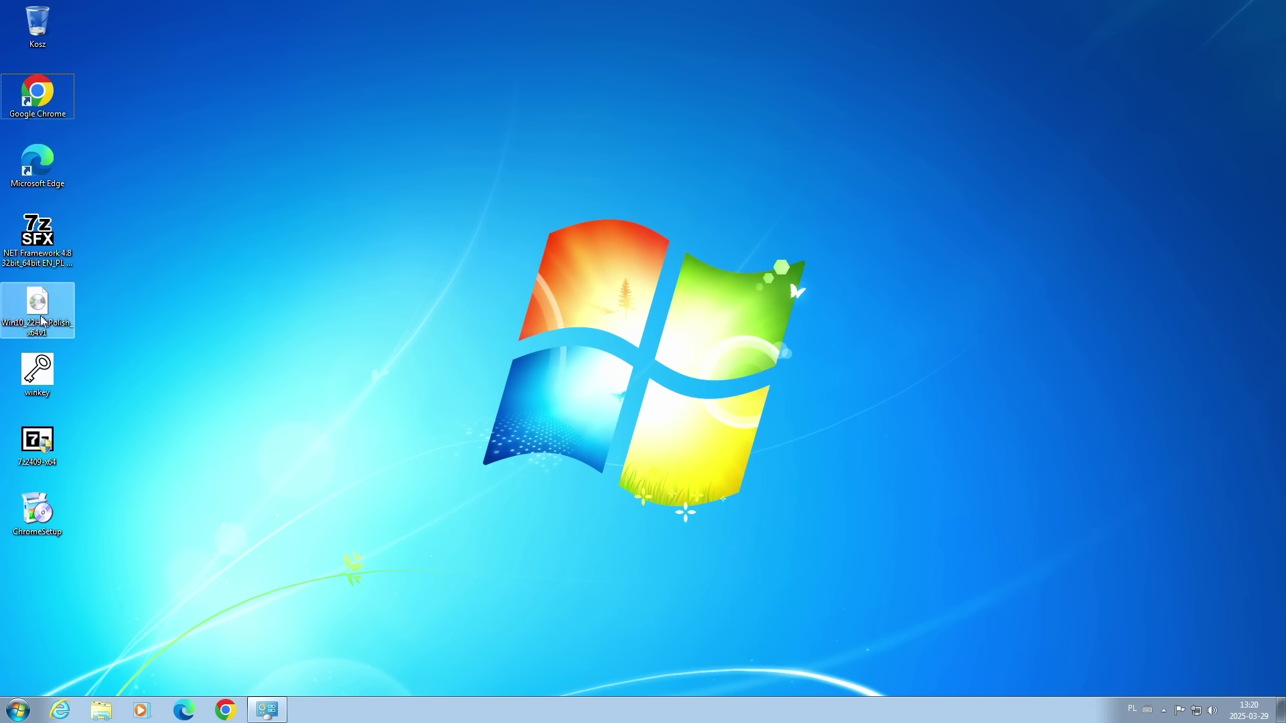
# Step: Extract the Windows 10 ISO on the desktop into a folder of the same name with 7-Zip
pyautogui.rightClick(42, 317)
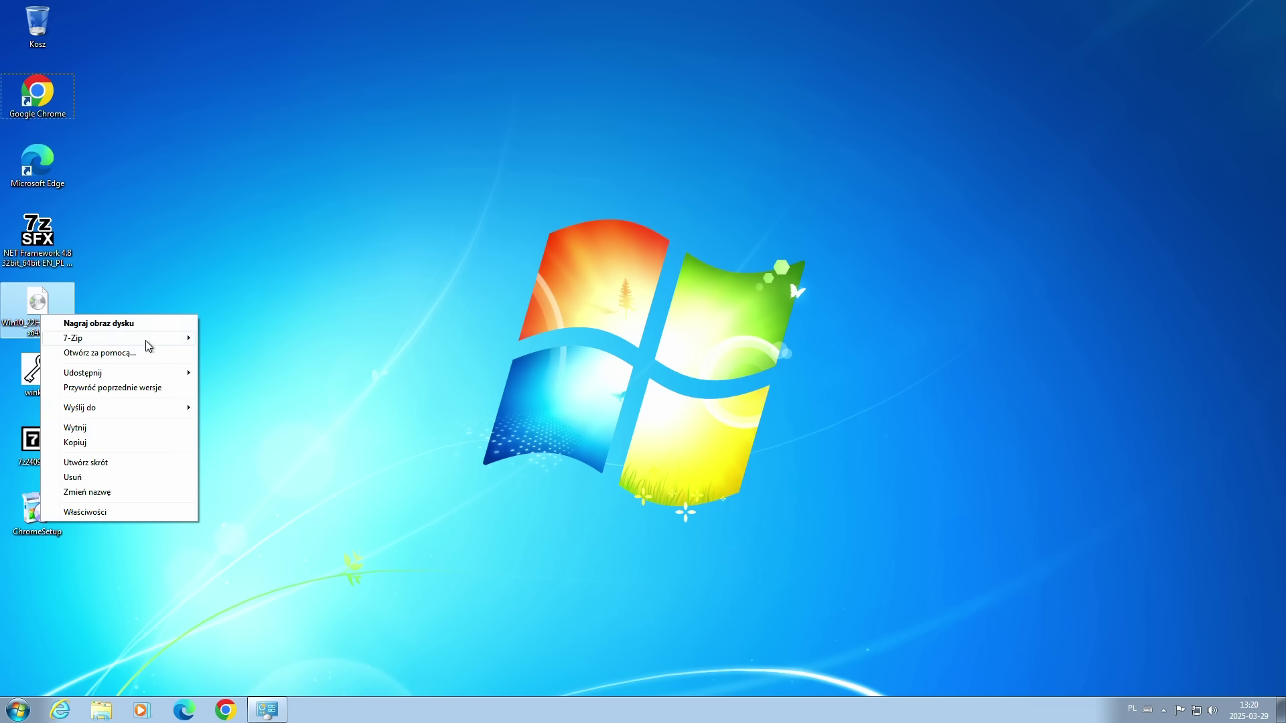
pyautogui.moveTo(149, 343)
pyautogui.click(298, 400)
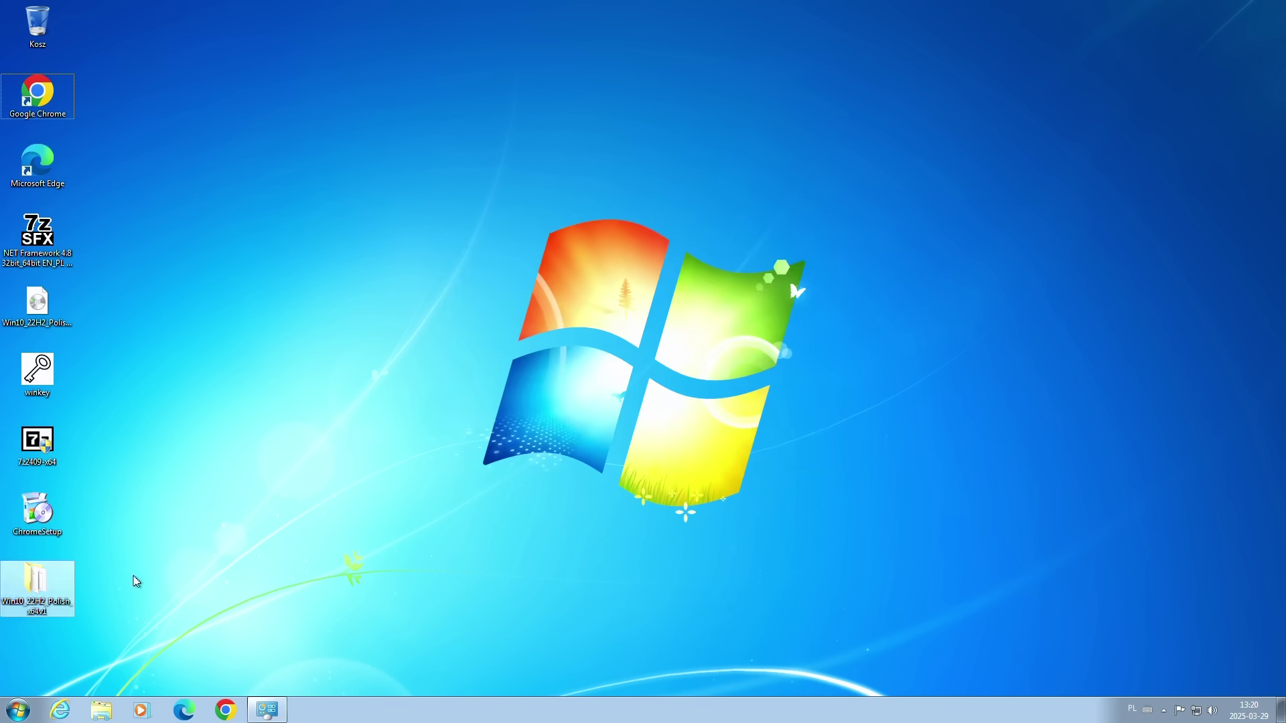
# Step: Run setup as administrator from the extracted Win10_22H2_Polish_x64v1 folder and allow it to make changes
pyautogui.doubleClick(36, 579)
pyautogui.rightClick(399, 324)
pyautogui.click(455, 341)
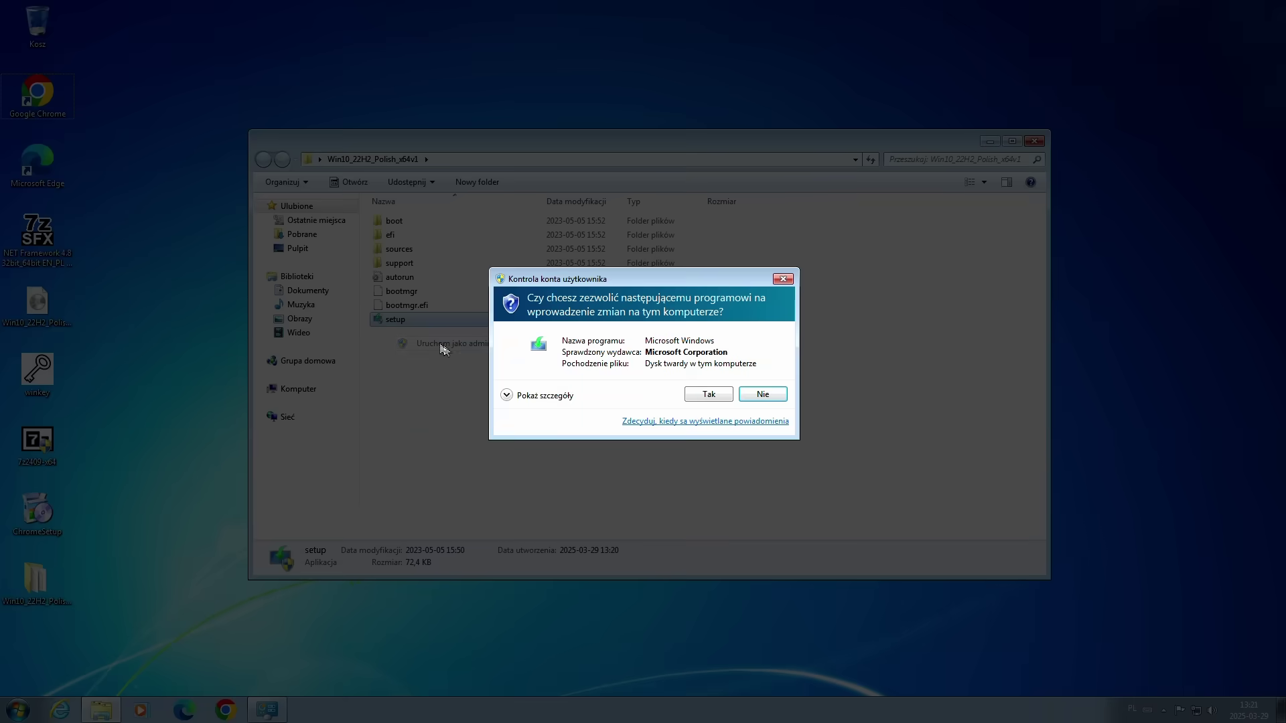
pyautogui.click(708, 400)
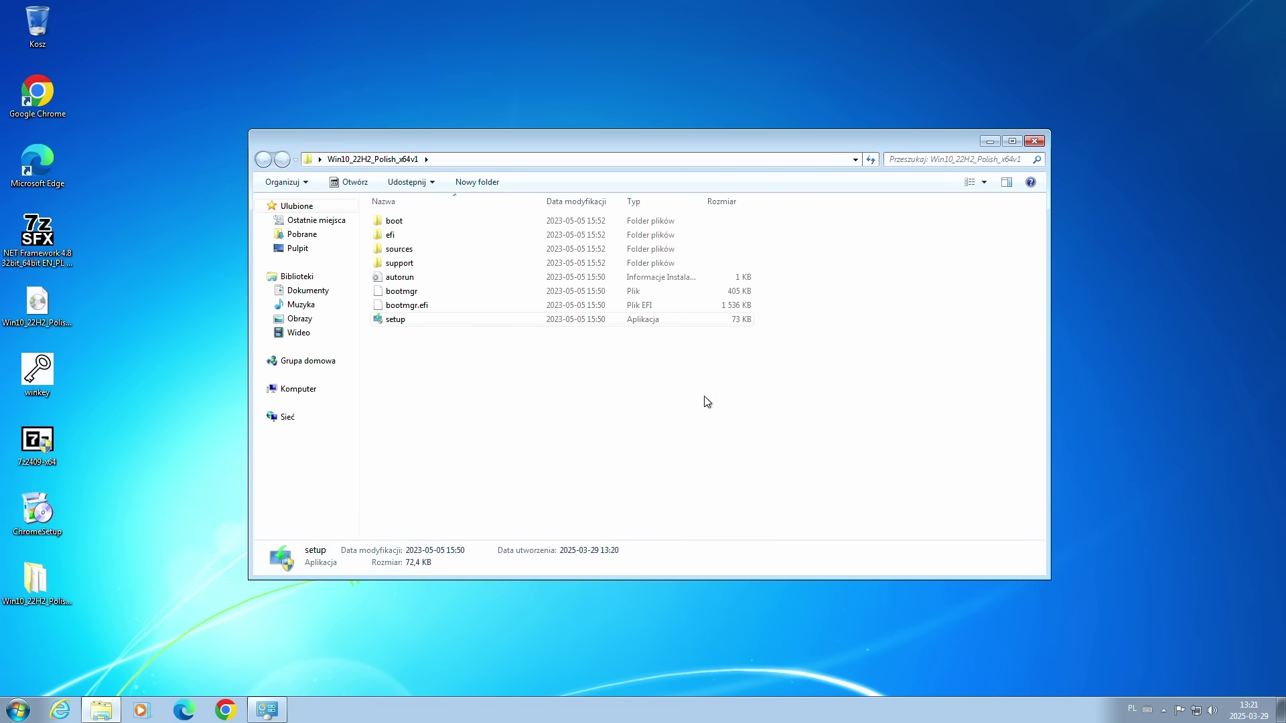
pyautogui.click(587, 294)
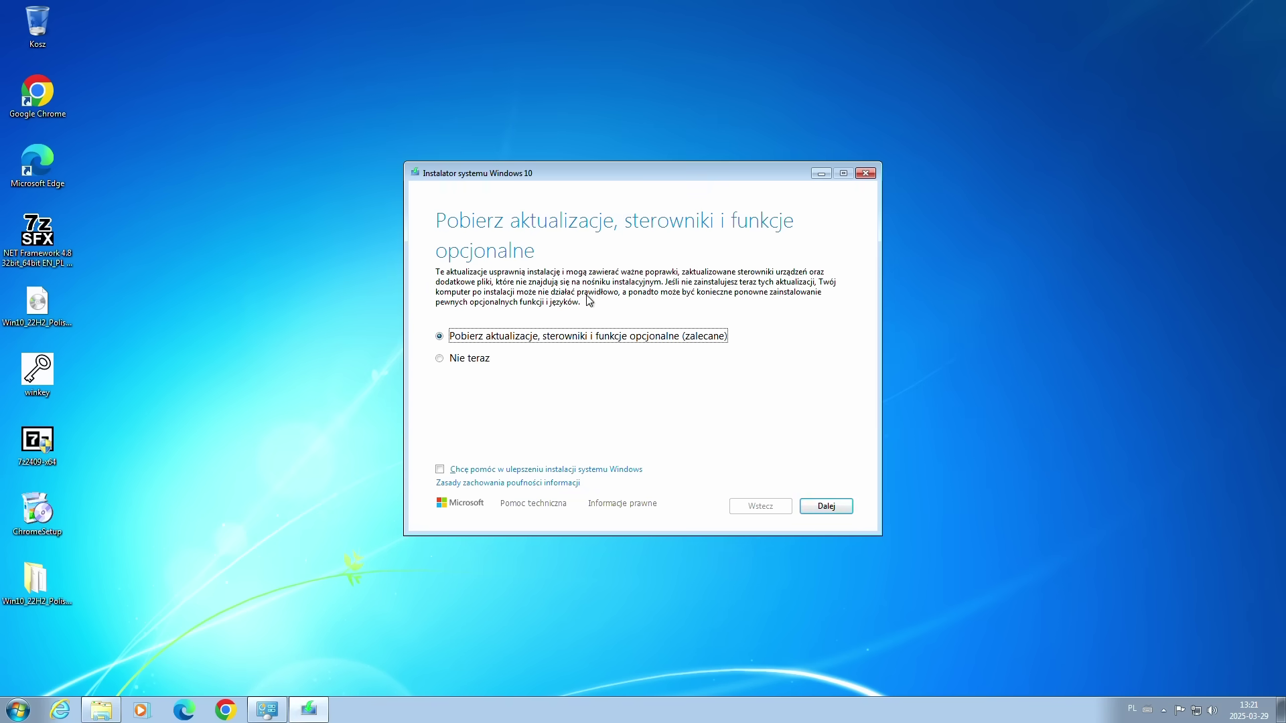
# Step: Decline the update download with Nie teraz and continue the Windows 10 installer to its ready-to-install summary
pyautogui.click(473, 360)
pyautogui.click(797, 509)
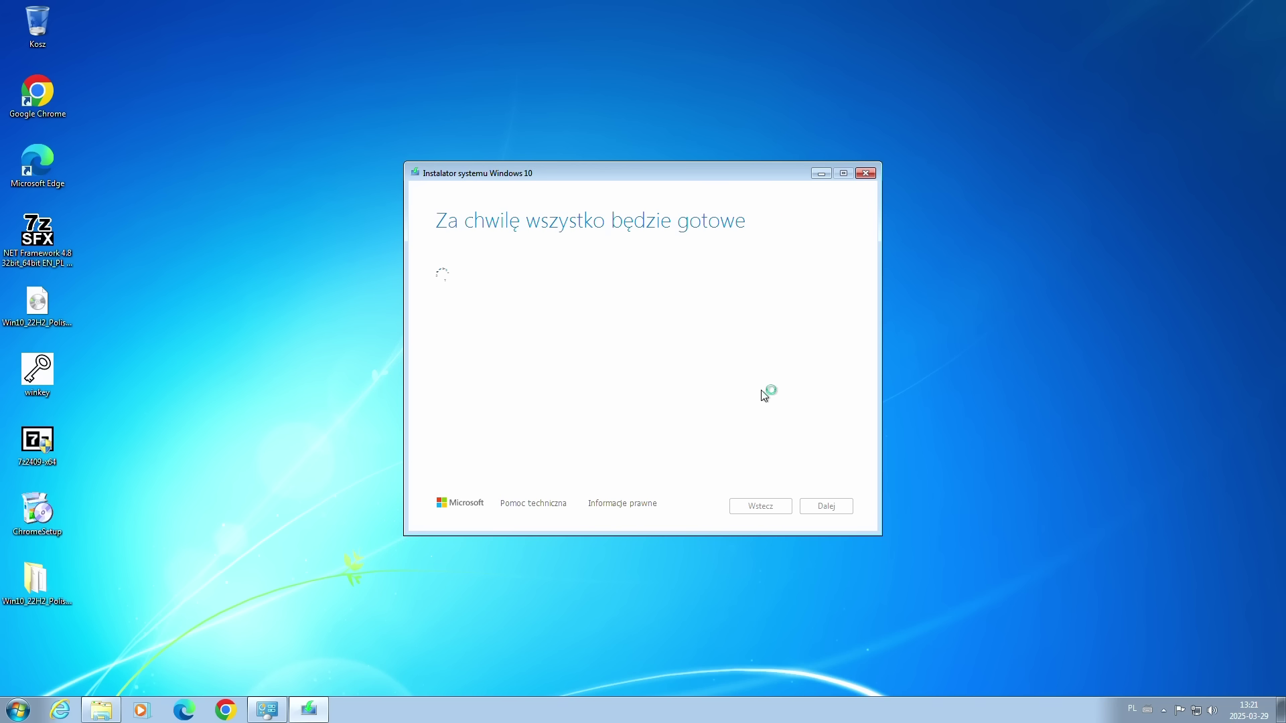
pyautogui.click(827, 505)
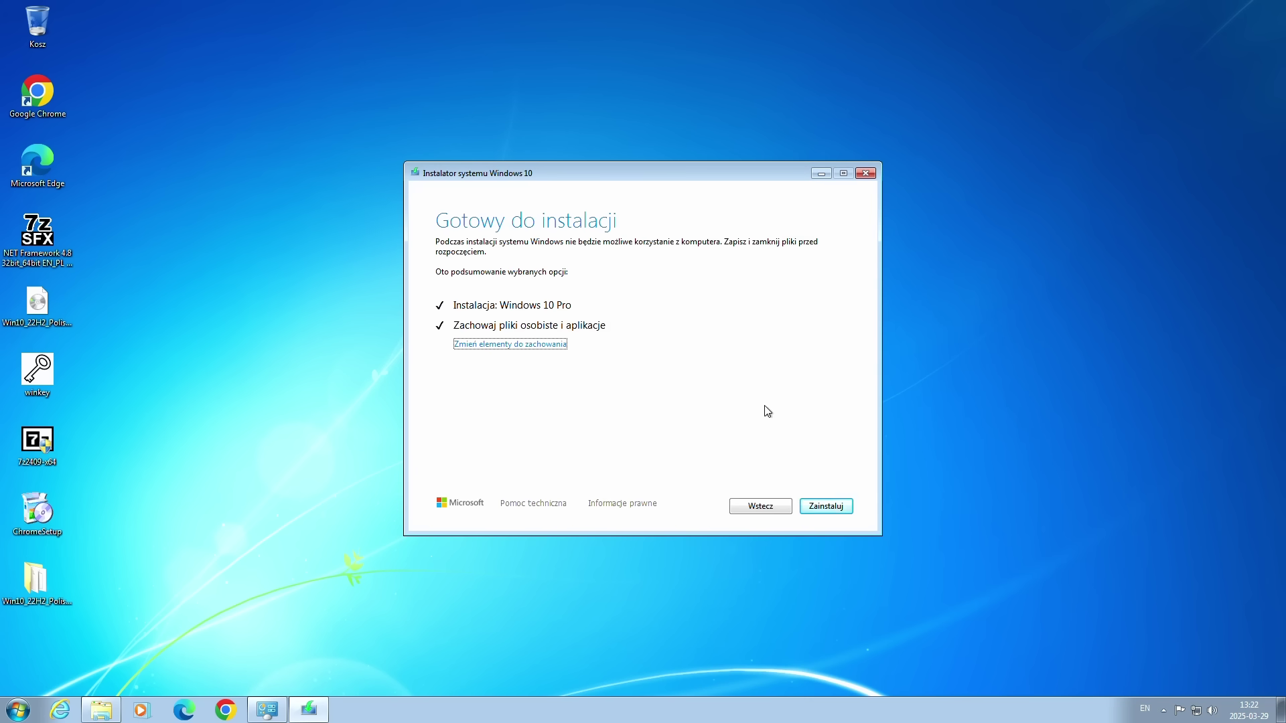
# Step: Check the options for what to keep, retain personal files and apps, and proceed with the Windows 10 Pro installation
pyautogui.click(559, 347)
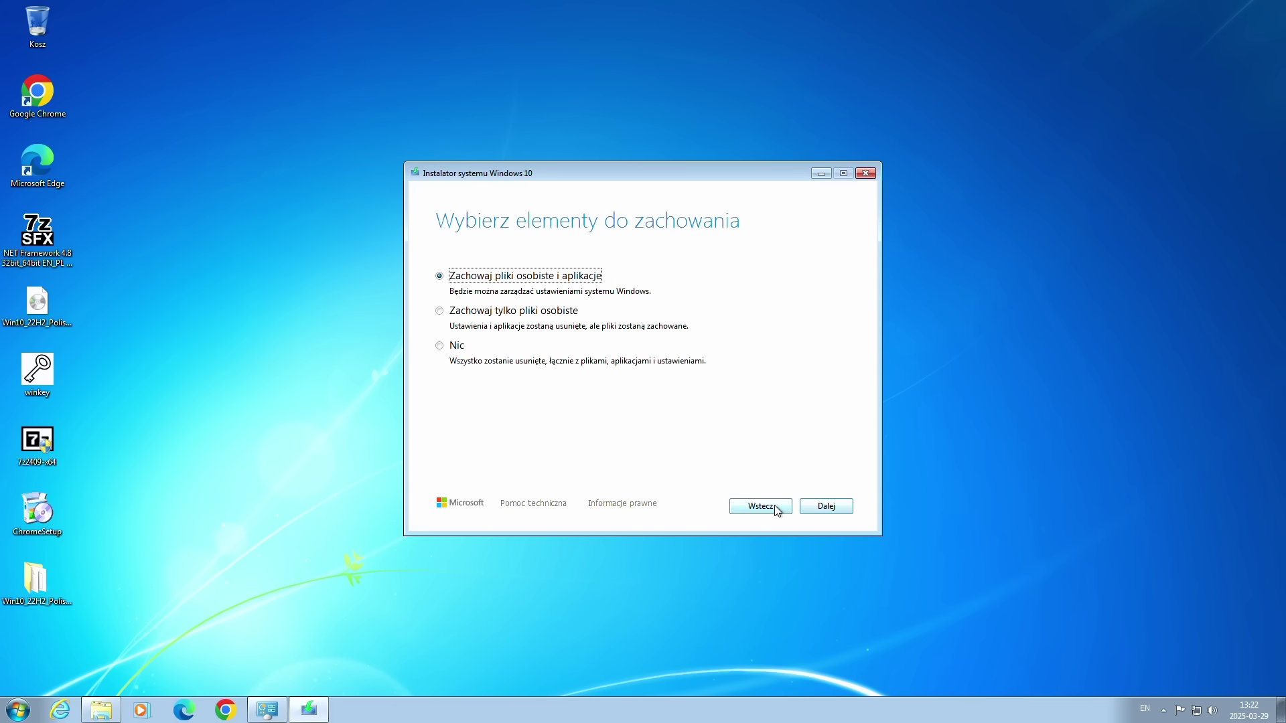
pyautogui.click(826, 506)
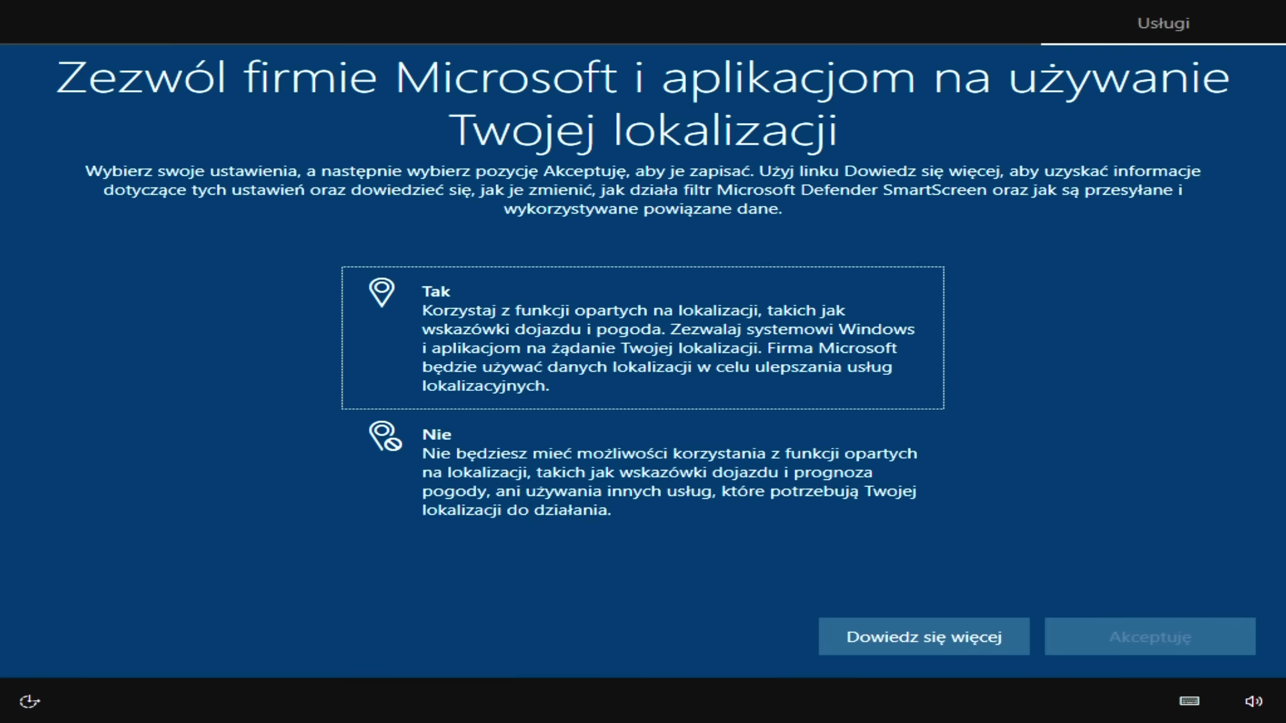
# Step: Decline location access and Find my device, then set and accept the remaining privacy settings to reach the desktop
pyautogui.click(643, 509)
pyautogui.click(1167, 661)
pyautogui.click(1150, 636)
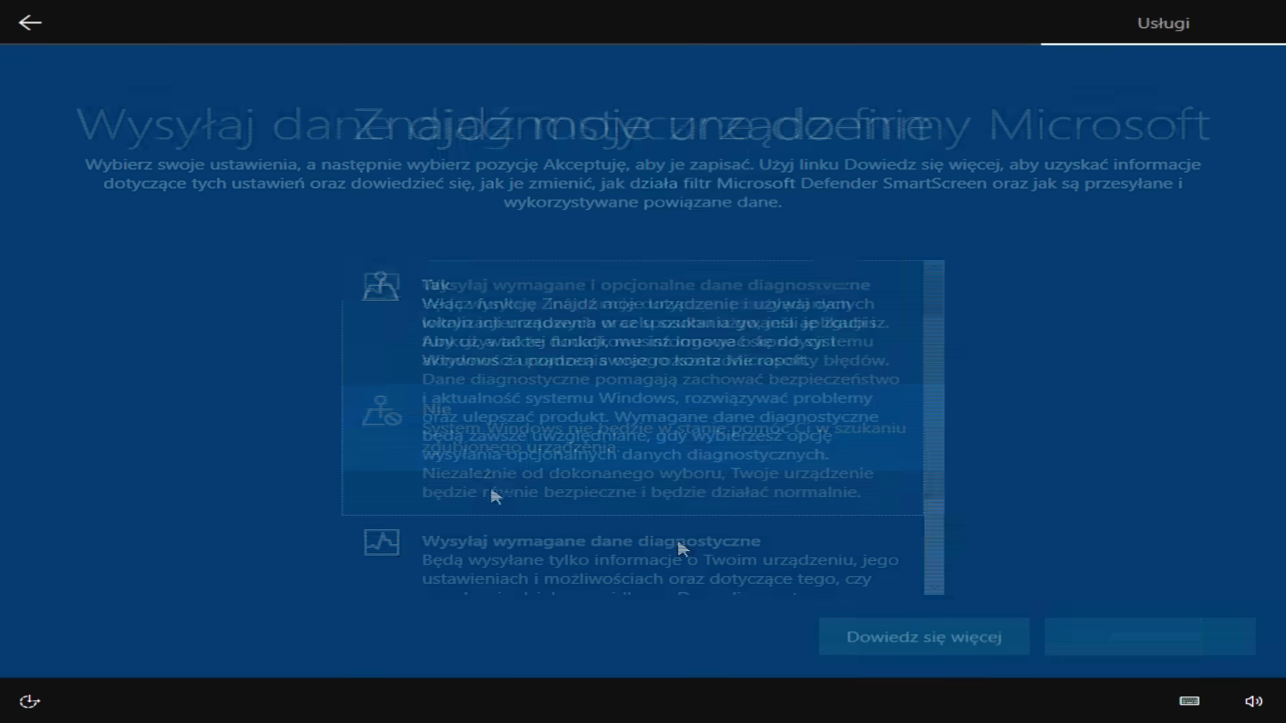
pyautogui.click(1150, 637)
pyautogui.click(509, 469)
pyautogui.click(1150, 637)
pyautogui.click(509, 483)
pyautogui.click(1149, 637)
pyautogui.click(509, 415)
pyautogui.click(1197, 640)
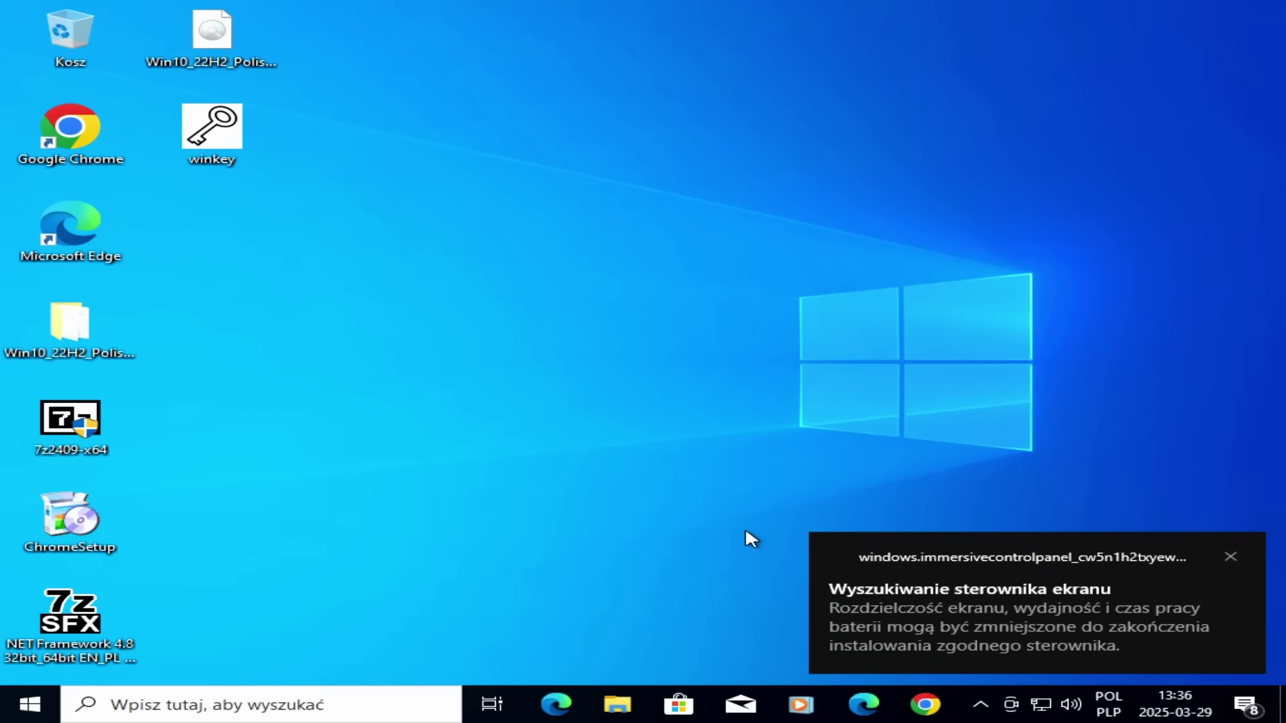
# Step: Increase the display resolution in the Windows 10 display settings, keep the change, and close Settings
pyautogui.rightClick(654, 356)
pyautogui.click(706, 514)
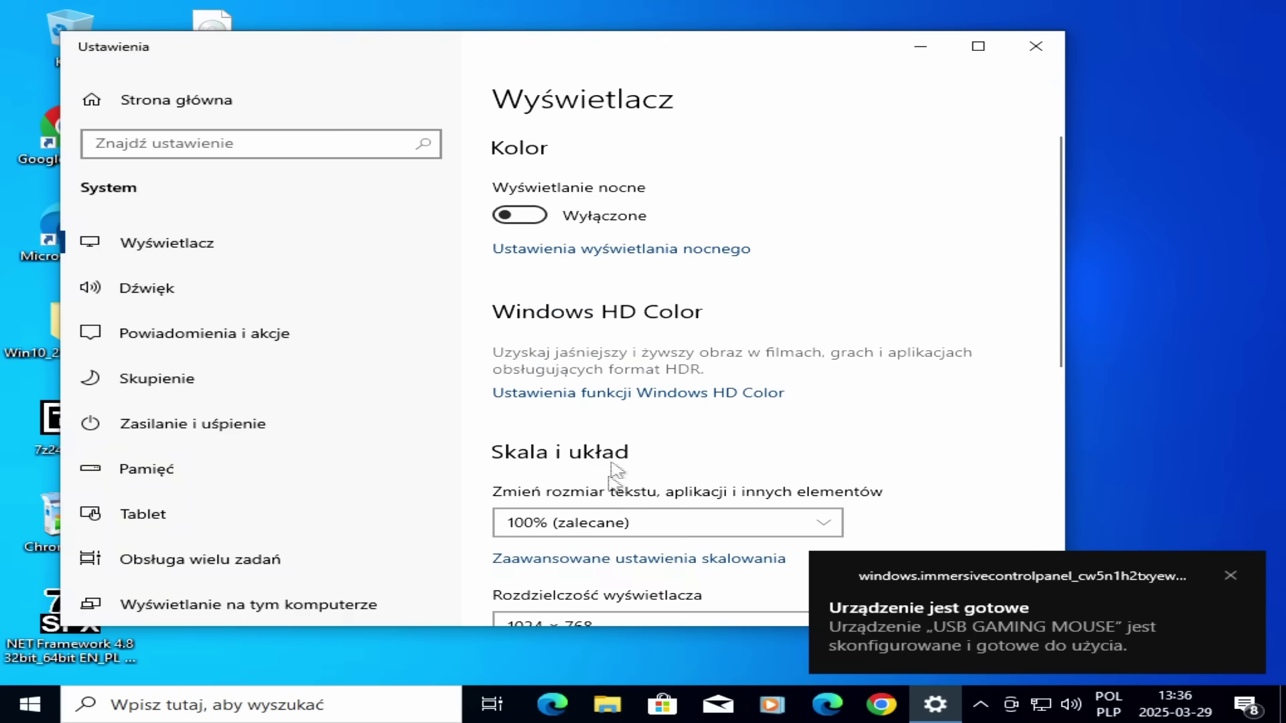
pyautogui.scroll(-3, 616, 476)
pyautogui.click(615, 402)
pyautogui.click(612, 324)
pyautogui.click(499, 267)
pyautogui.hotkey('alt', 'F4')
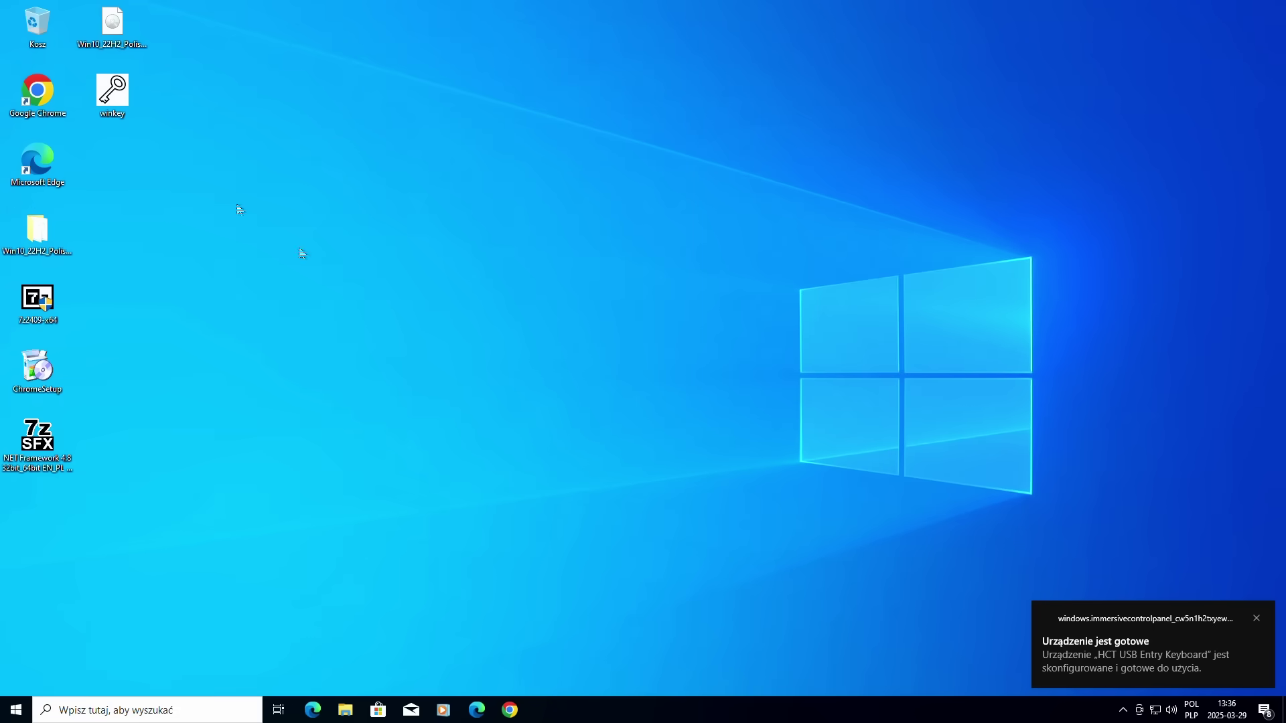
# Step: Run winkey from the desktop to view the Windows 10 product key and copy the key
pyautogui.doubleClick(112, 92)
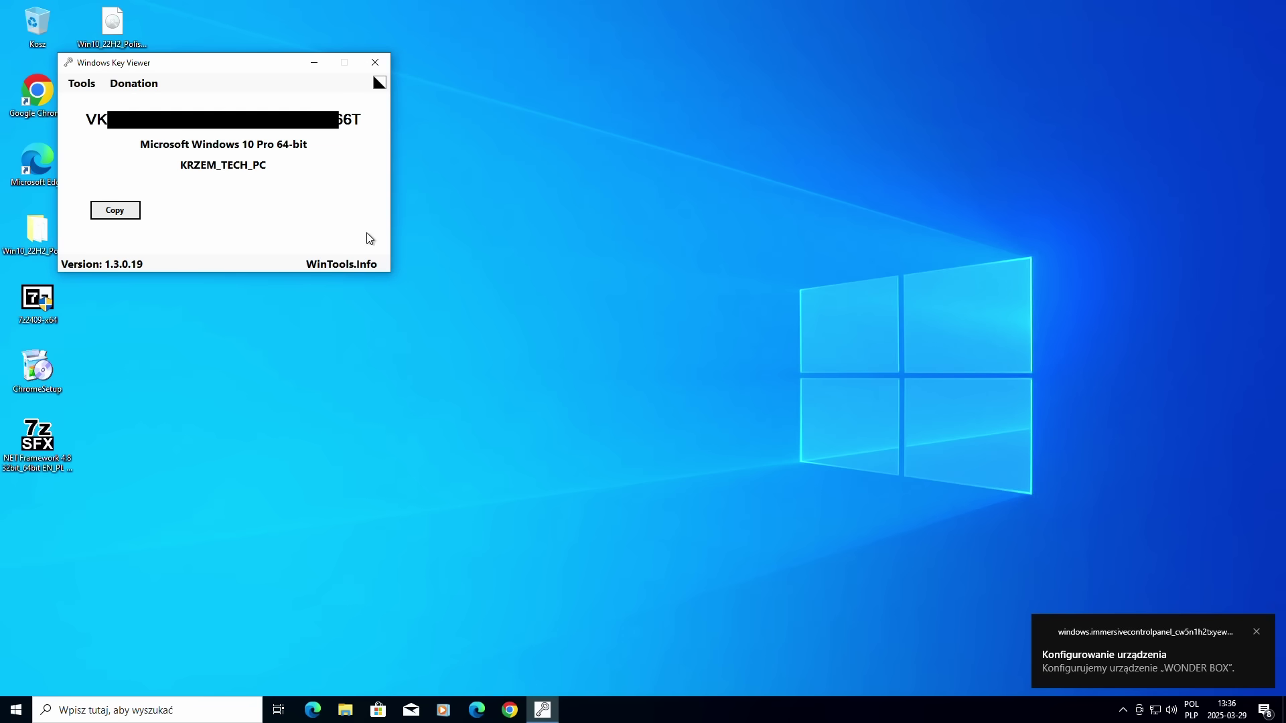
pyautogui.click(115, 210)
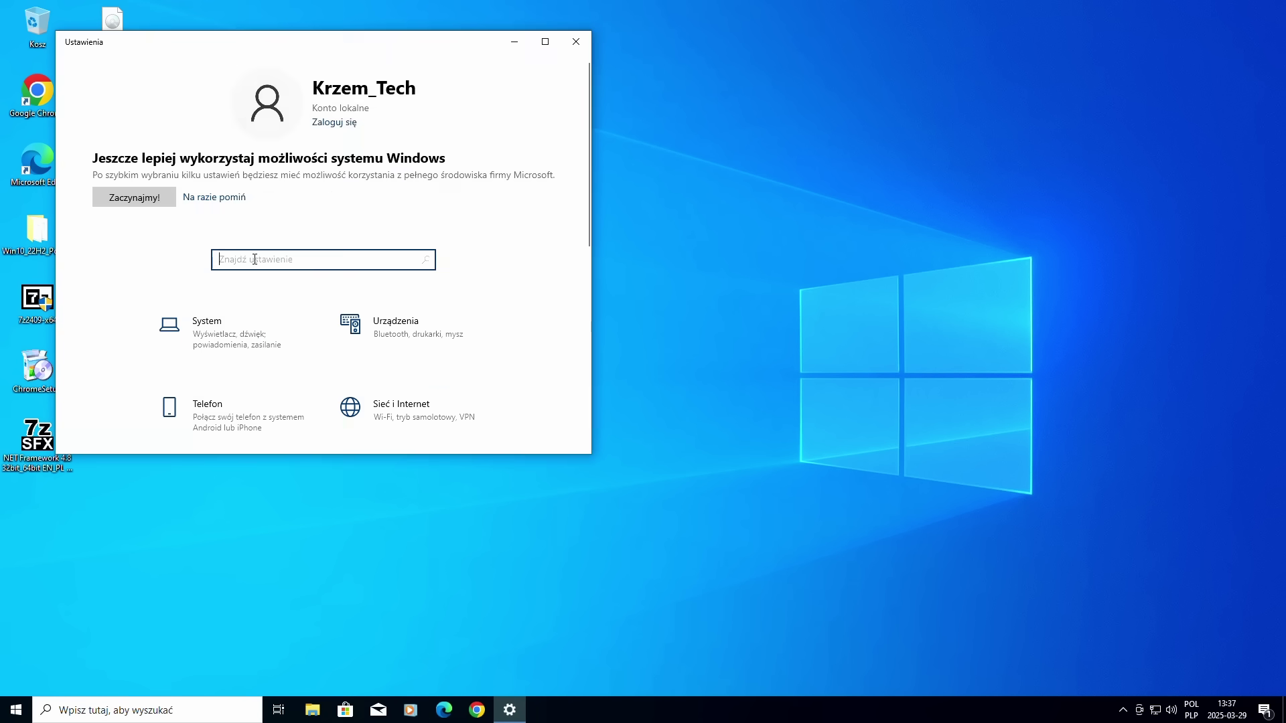
# Step: Search Settings for "aktywacja", check the Windows activation status, and close Settings
pyautogui.write('aktywacja')
pyautogui.press('Return')
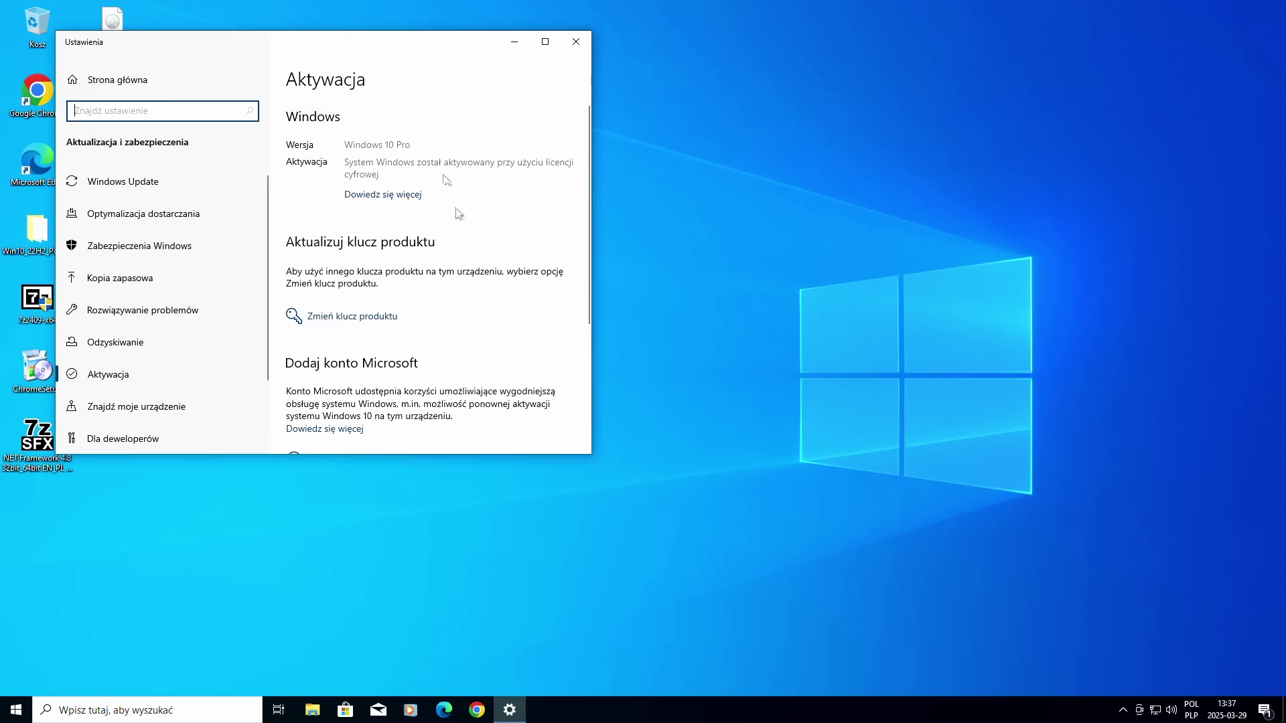
pyautogui.click(576, 41)
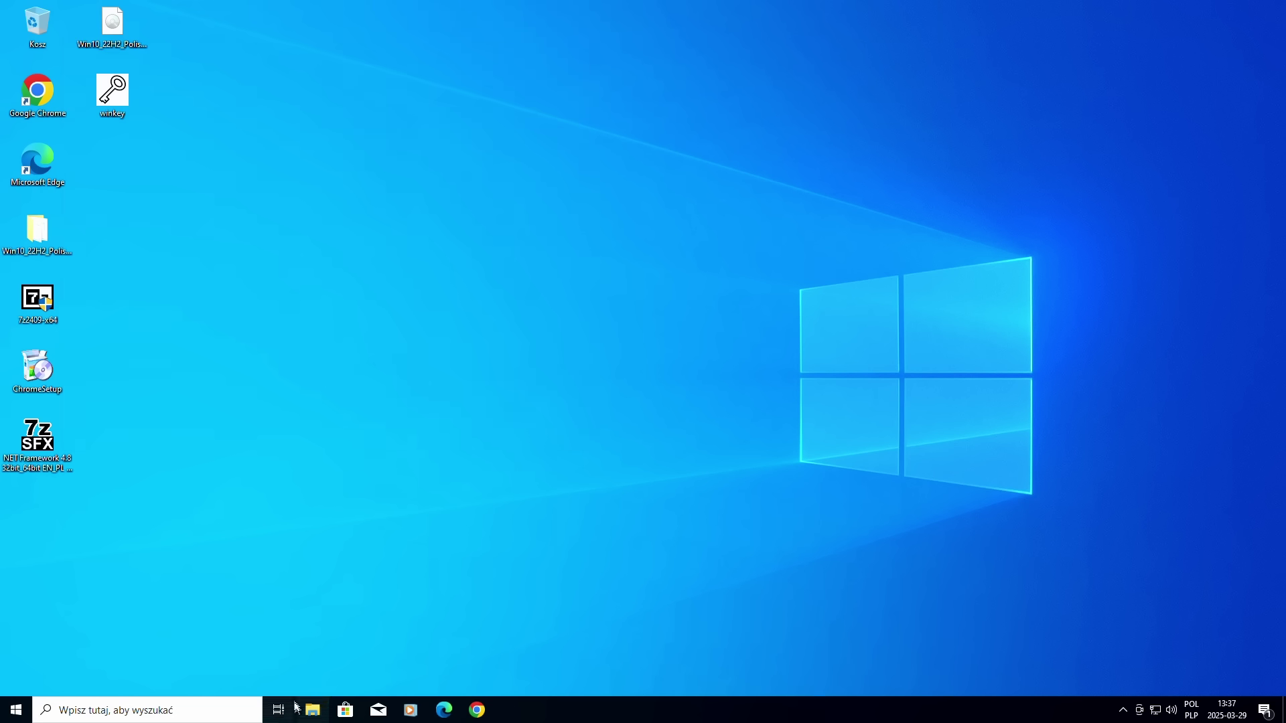
# Step: Move the Windows 10 ISO and its extracted folder to the far side of the desktop and tidy the remaining icons
pyautogui.moveTo(112, 27); pyautogui.dragTo(1165, 94)
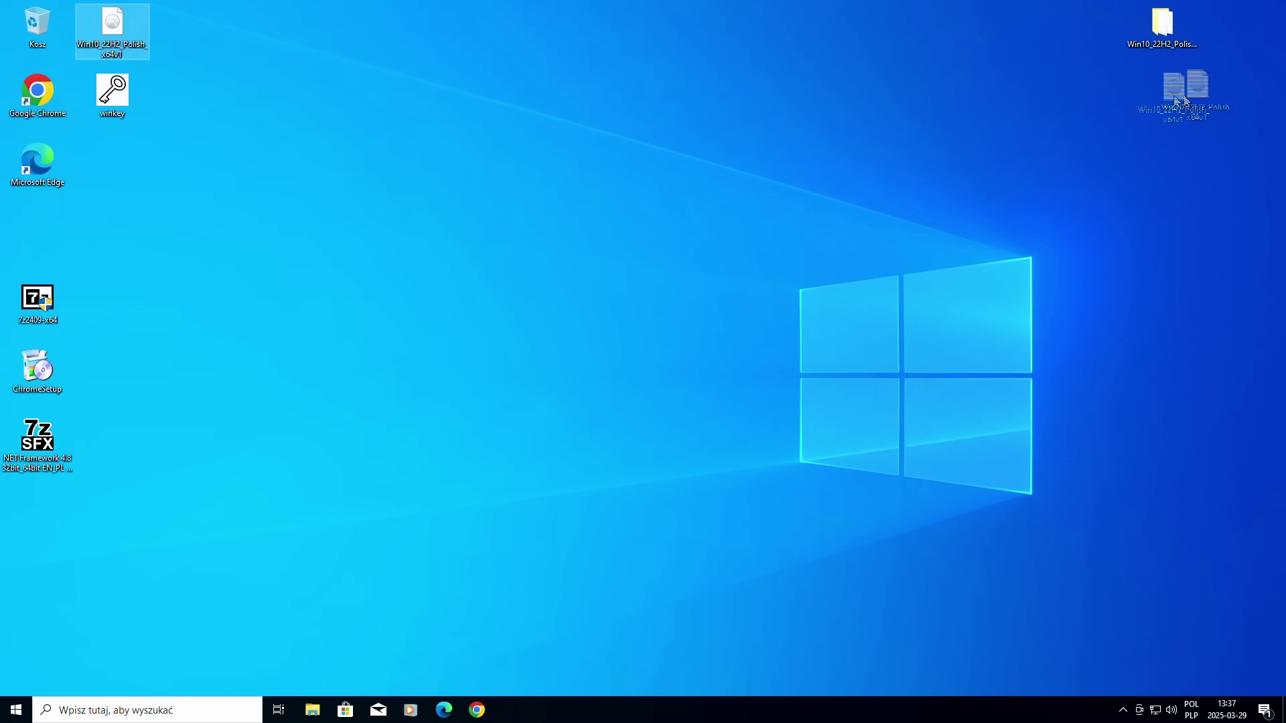
pyautogui.moveTo(112, 93); pyautogui.dragTo(38, 506)
pyautogui.moveTo(41, 298); pyautogui.dragTo(41, 229)
# Step: Paste the Win11_24H2_Polish_x64 ISO onto the desktop, place it apart from the other icons, and extract it with 7-Zip into its own folder
pyautogui.hotkey('ctrl', 'v')
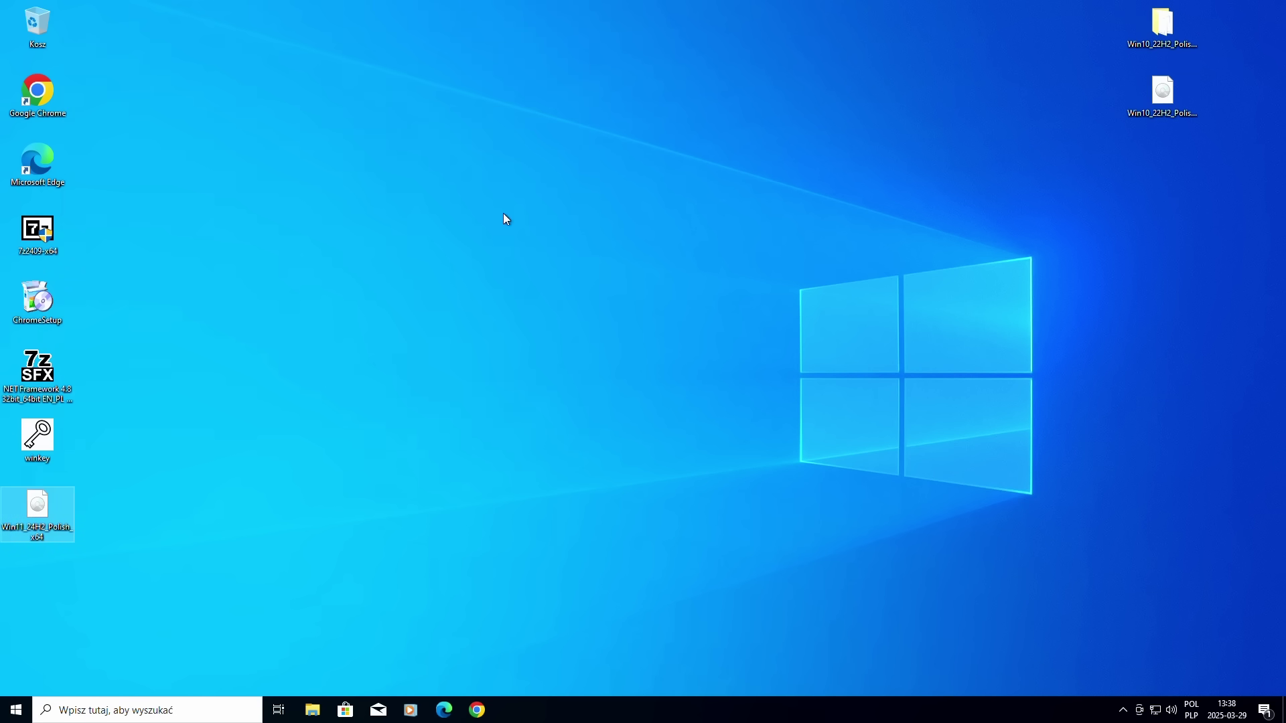
pyautogui.moveTo(506, 219); pyautogui.dragTo(562, 33)
pyautogui.rightClick(562, 40)
pyautogui.moveTo(760, 79)
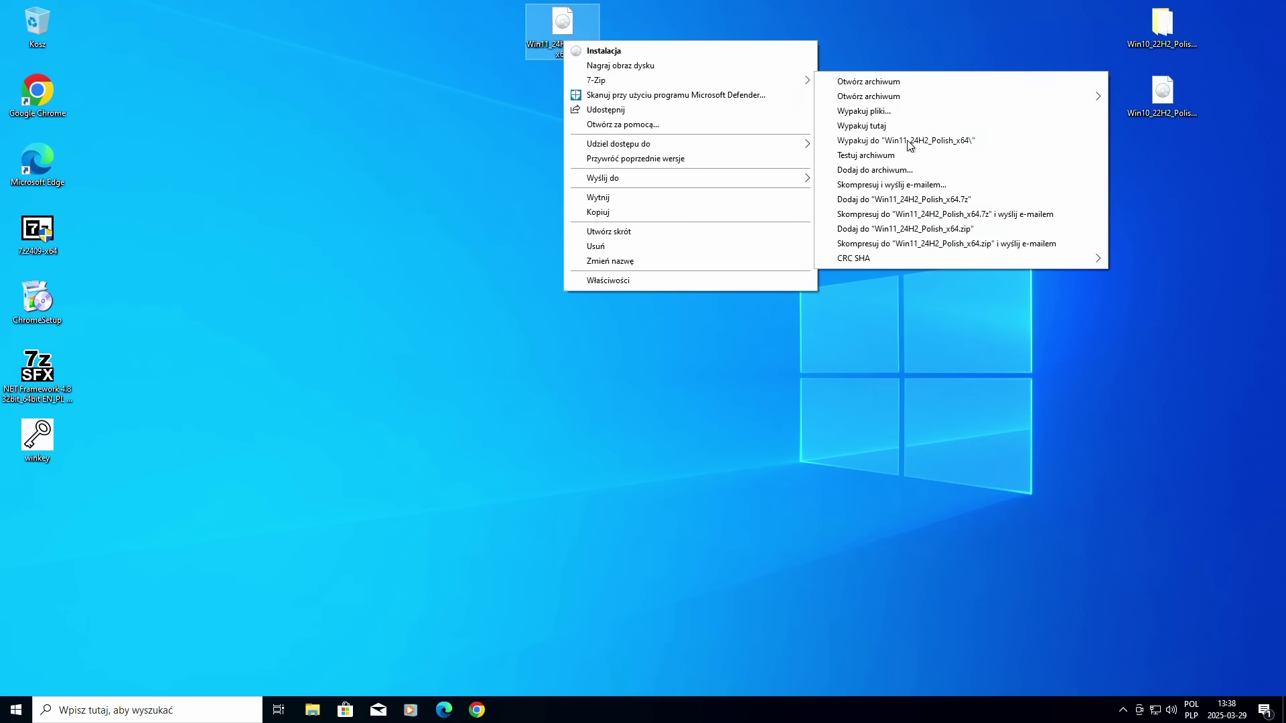
pyautogui.click(909, 146)
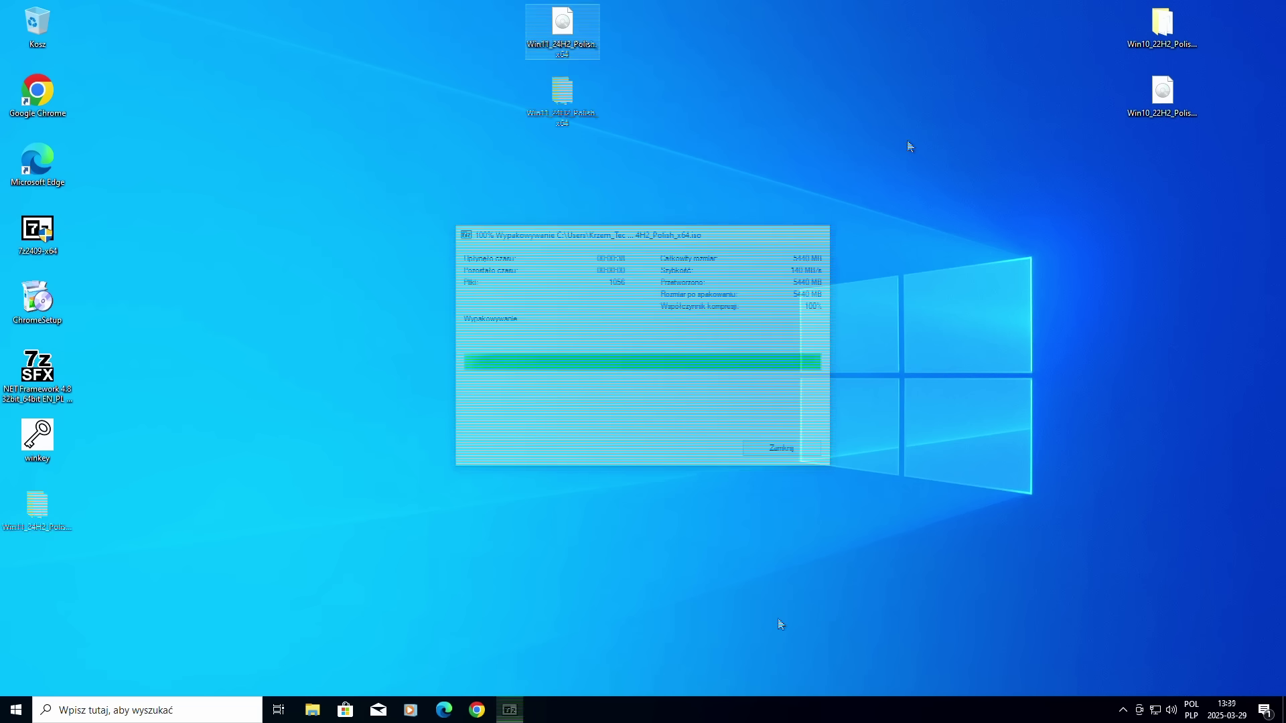
# Step: Open the sources folder inside the extracted Win11_24H2_Polish_x64 folder and select the setupprep application
pyautogui.doubleClick(563, 100)
pyautogui.doubleClick(912, 256)
pyautogui.moveTo(1231, 231); pyautogui.dragTo(1229, 437)
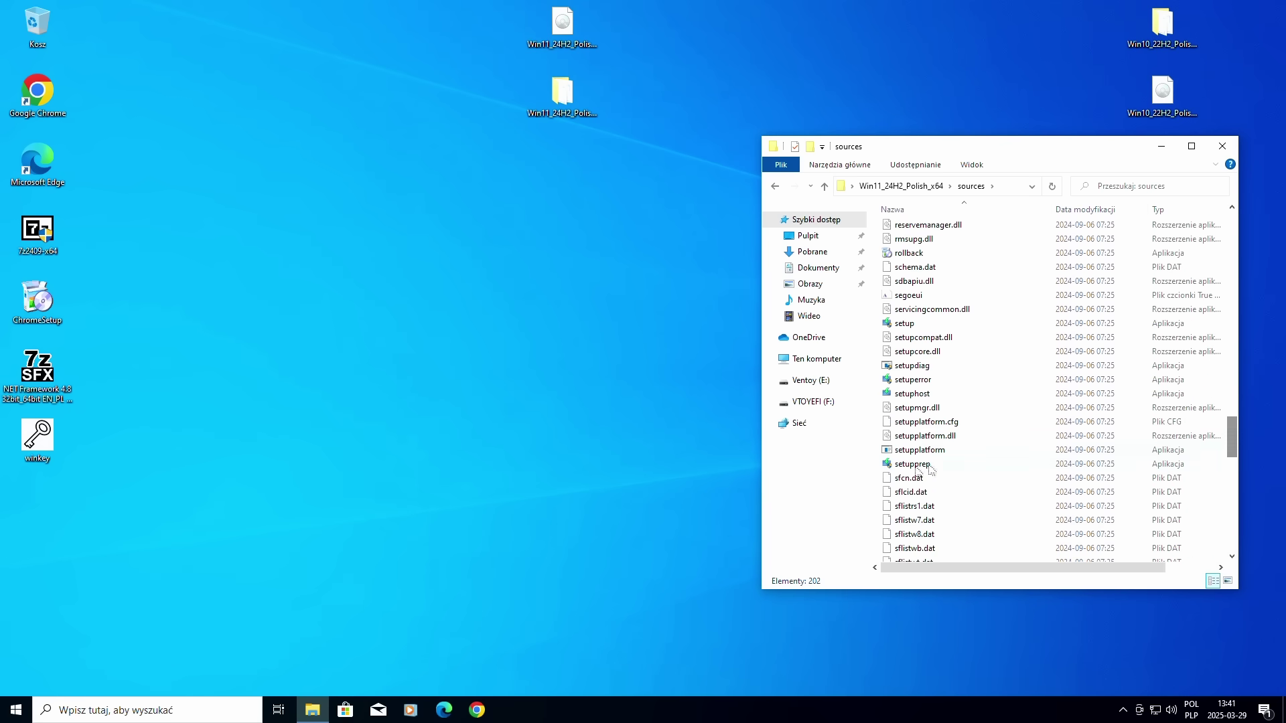
pyautogui.doubleClick(912, 464)
# Step: Search for "cmd", run the Command Prompt as administrator, and go up to the drive root with "cd ../.."
pyautogui.click(201, 710)
pyautogui.write('cmd')
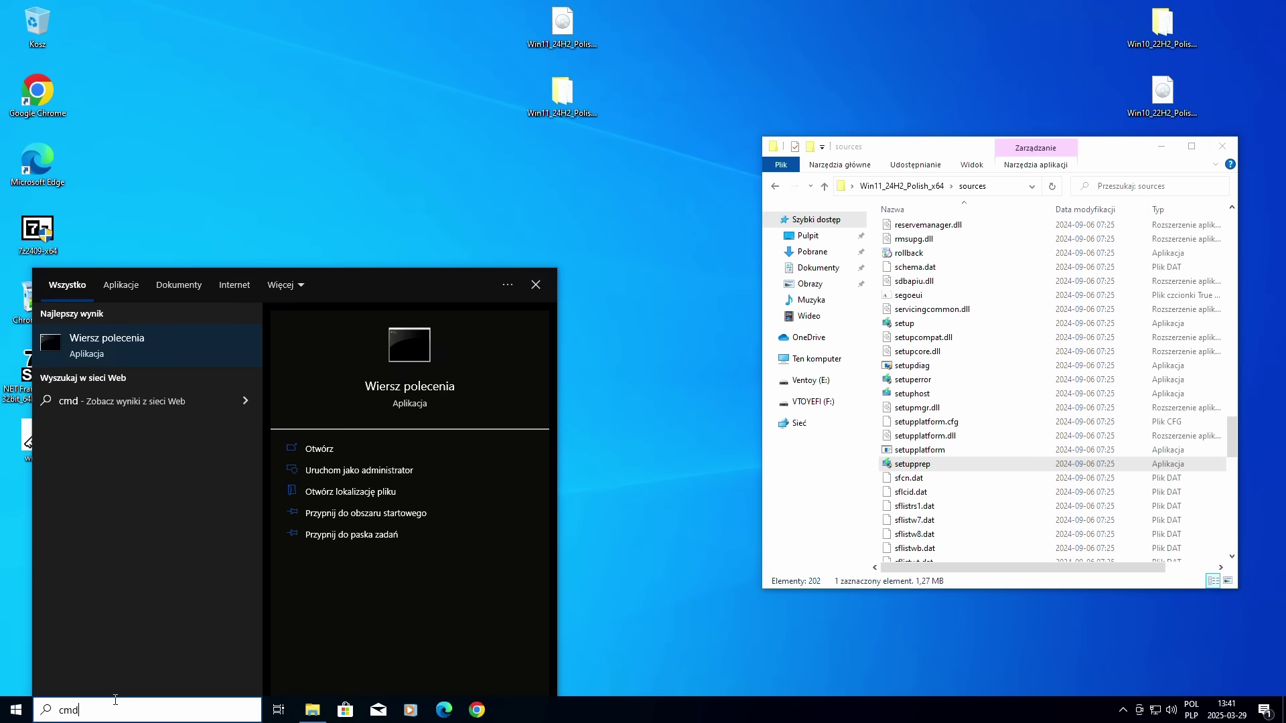
pyautogui.rightClick(101, 340)
pyautogui.click(156, 348)
pyautogui.click(573, 437)
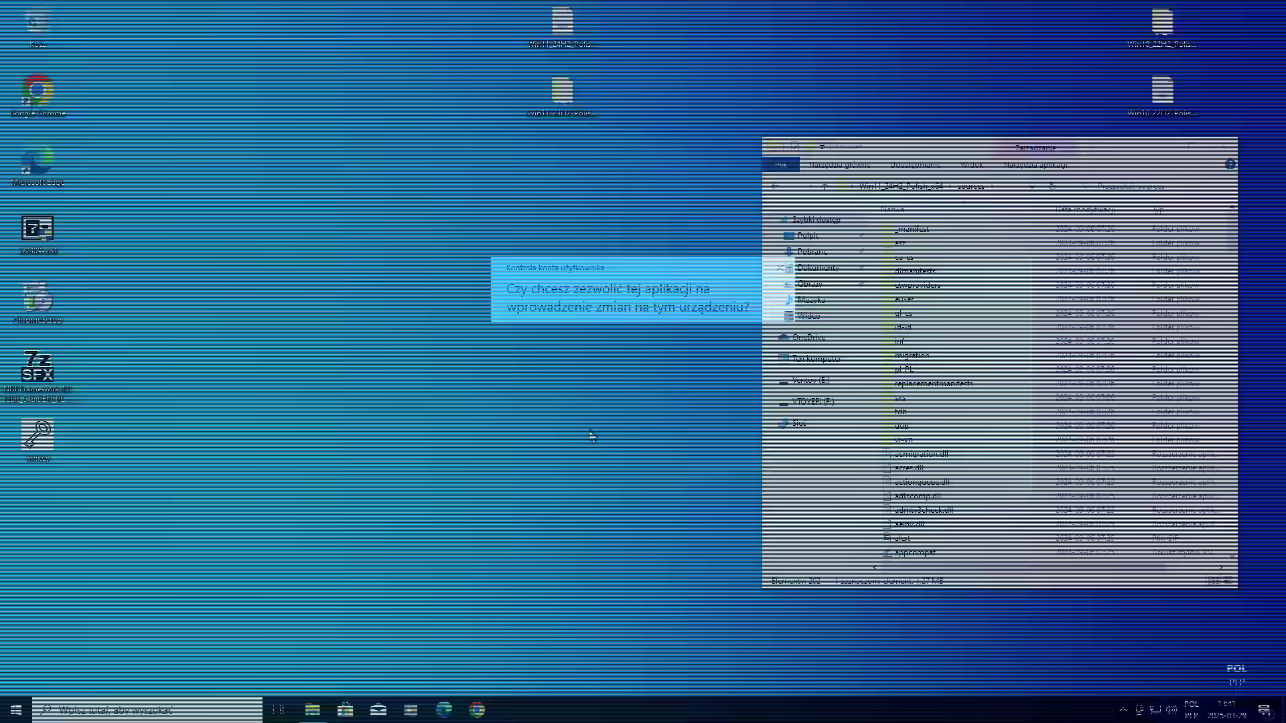
pyautogui.moveTo(405, 64); pyautogui.dragTo(452, 181)
pyautogui.write('cd ../..')
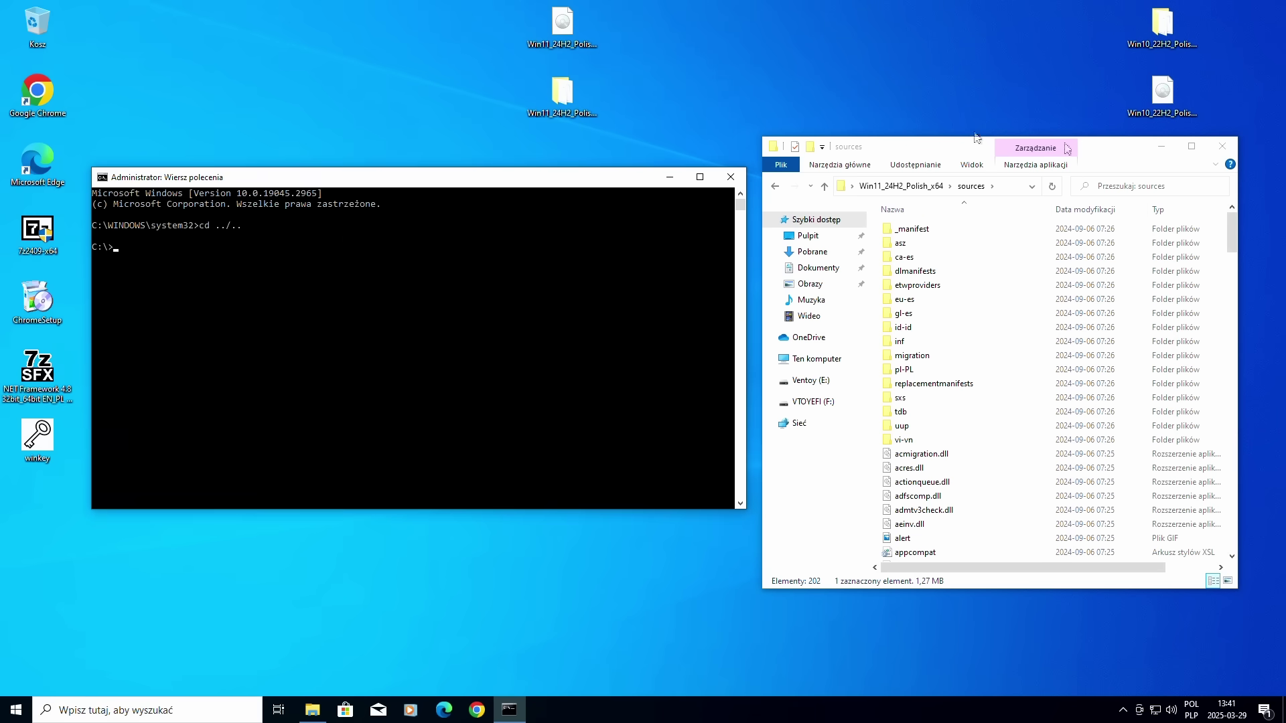
# Step: Copy the sources folder's path without the drive letter and change the Command Prompt's directory to it with cd
pyautogui.click(1001, 195)
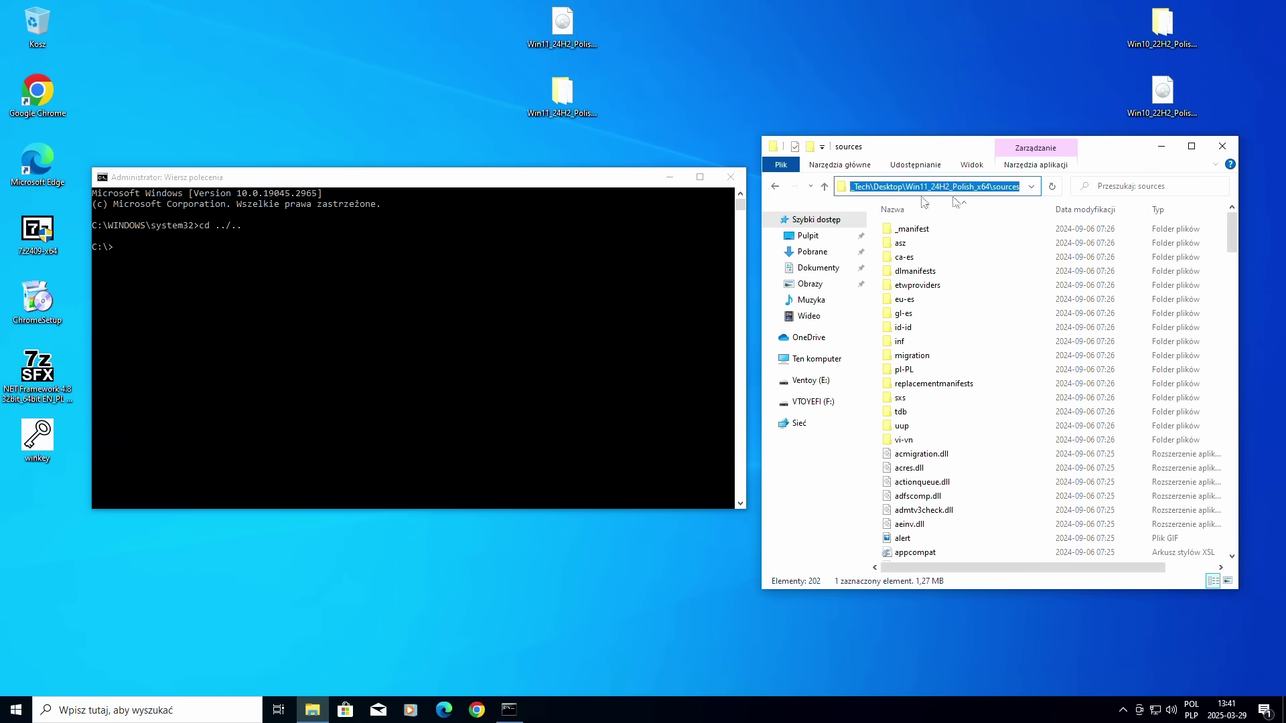
pyautogui.moveTo(746, 227); pyautogui.dragTo(711, 218)
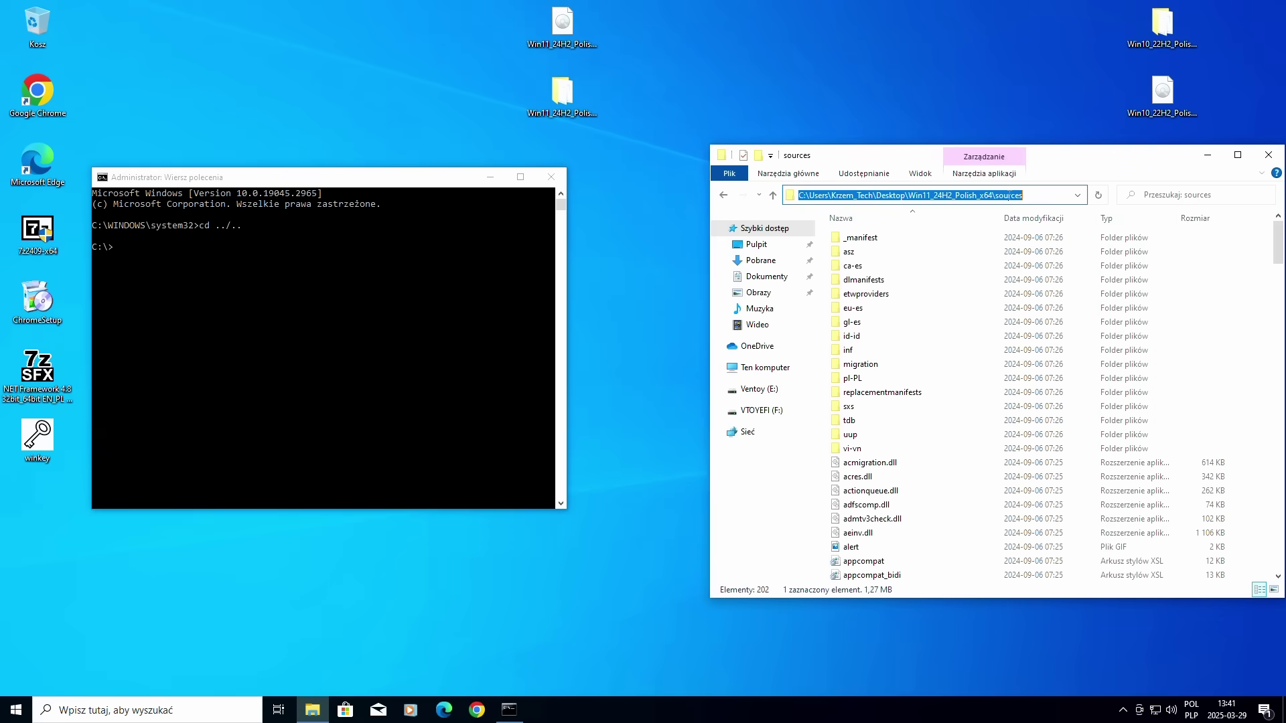
pyautogui.moveTo(566, 271); pyautogui.dragTo(689, 272)
pyautogui.click(977, 196)
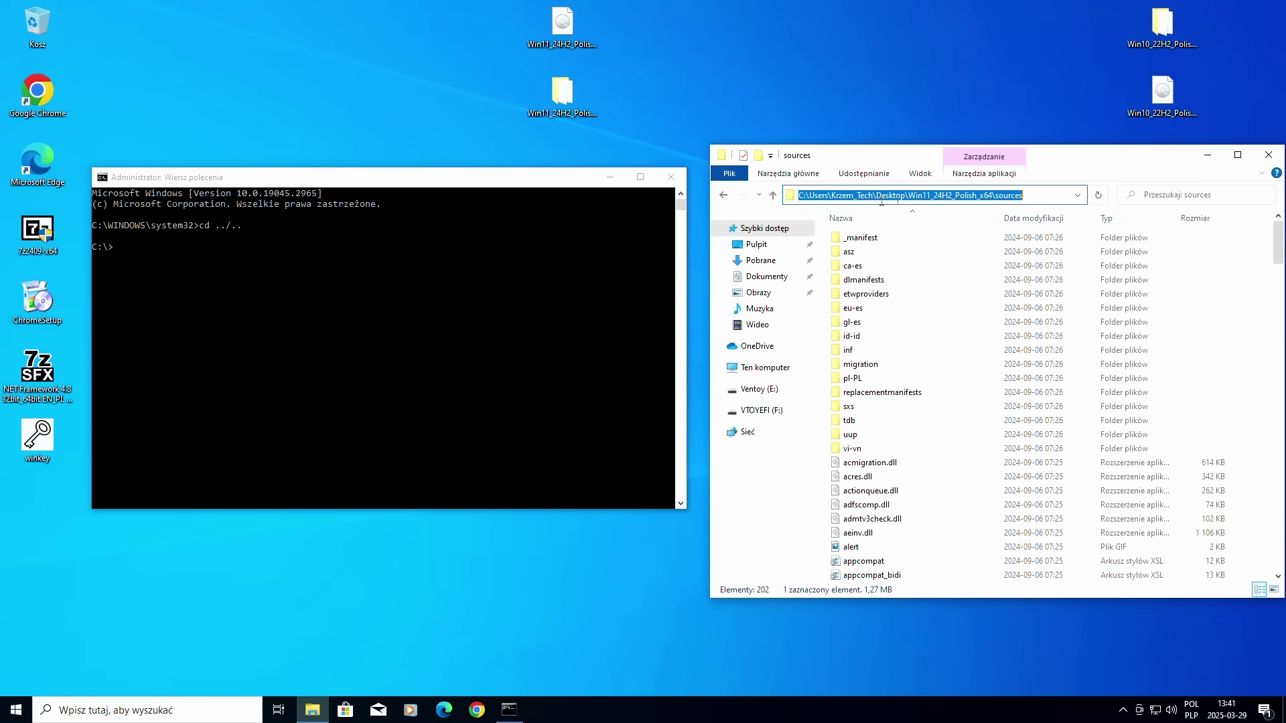
pyautogui.click(933, 191)
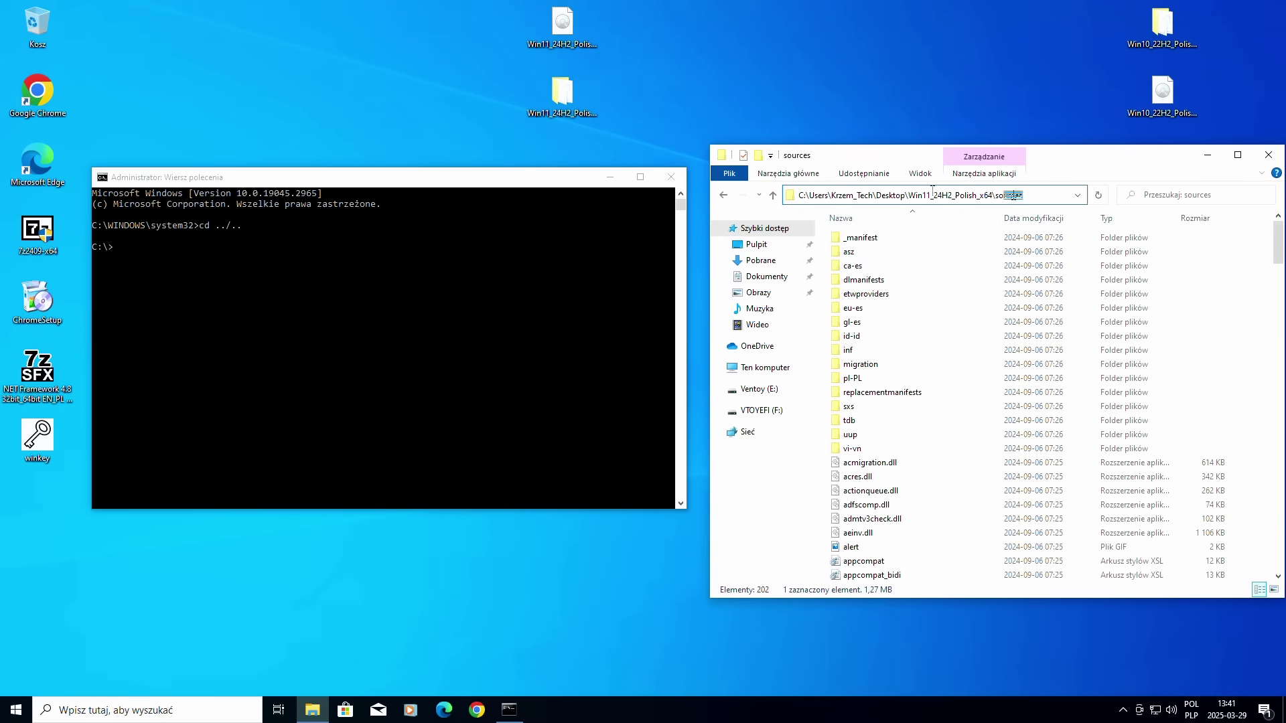
pyautogui.moveTo(933, 191); pyautogui.dragTo(809, 194)
pyautogui.click(323, 363)
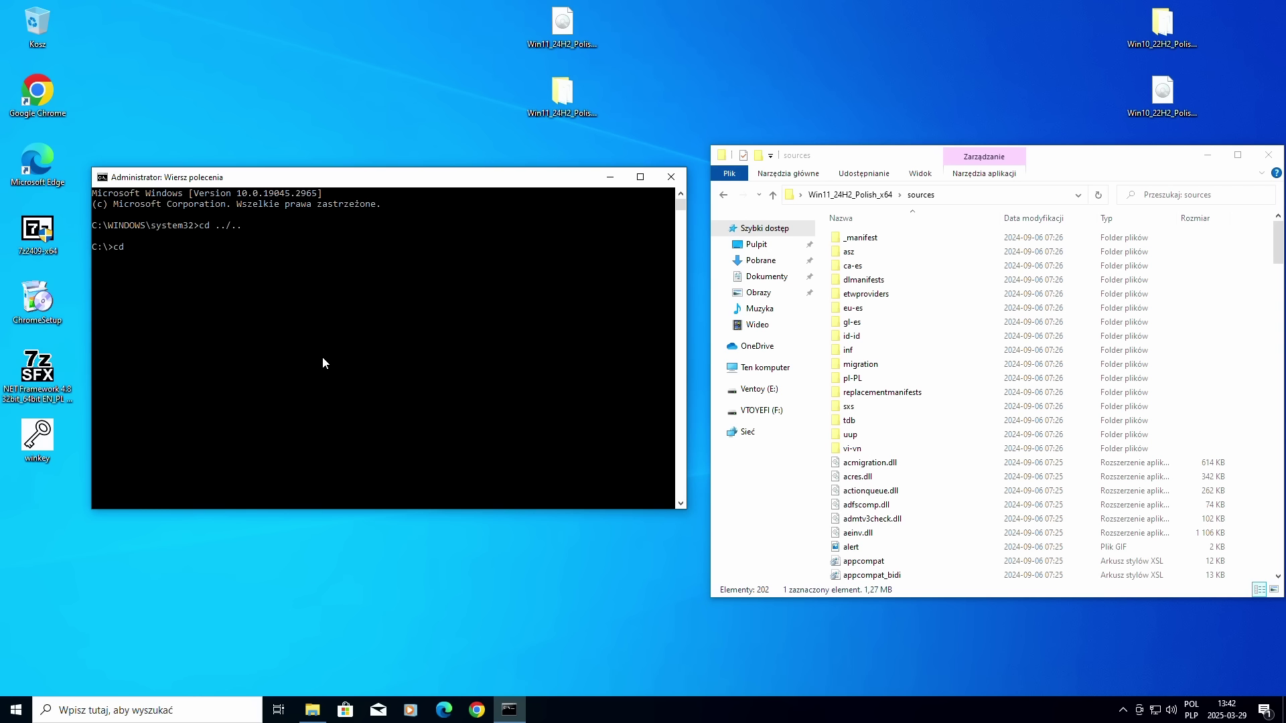
pyautogui.write('cd')
pyautogui.hotkey('ctrl', 'v')
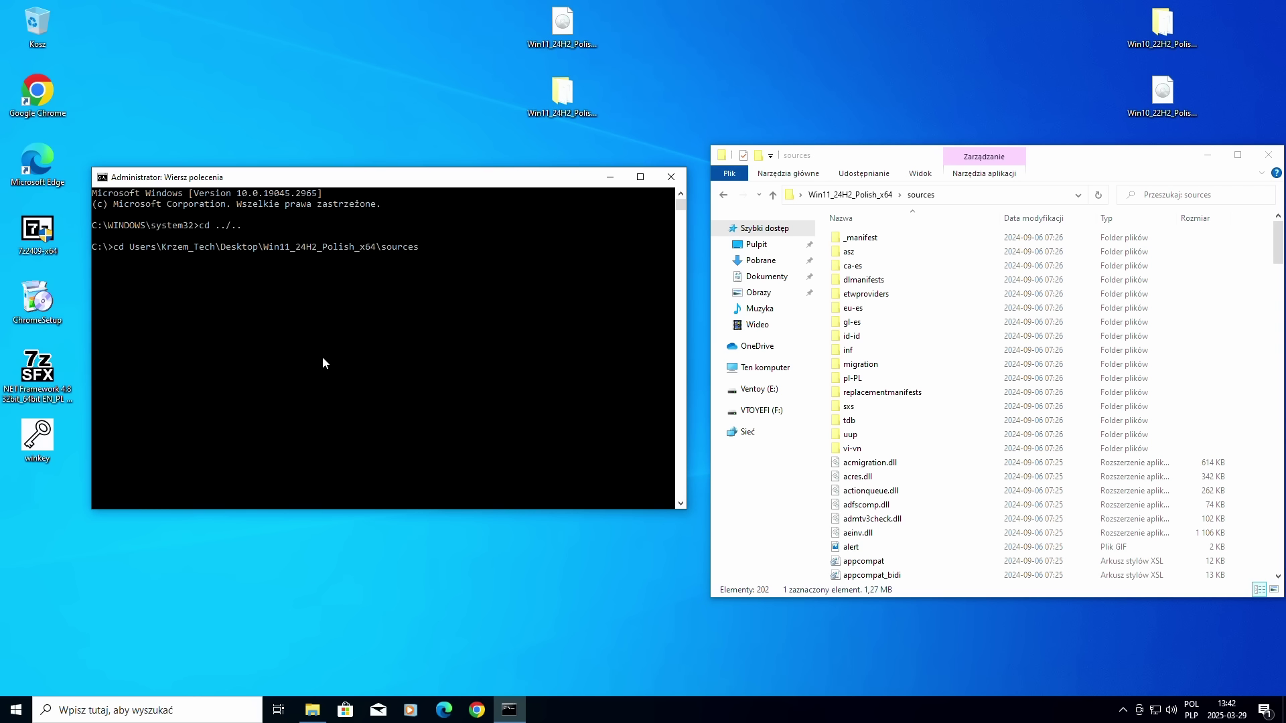
pyautogui.press('Return')
# Step: Run "setupprep.exe /product server" and agree to continue without the option of returning to Windows 7
pyautogui.write('setup')
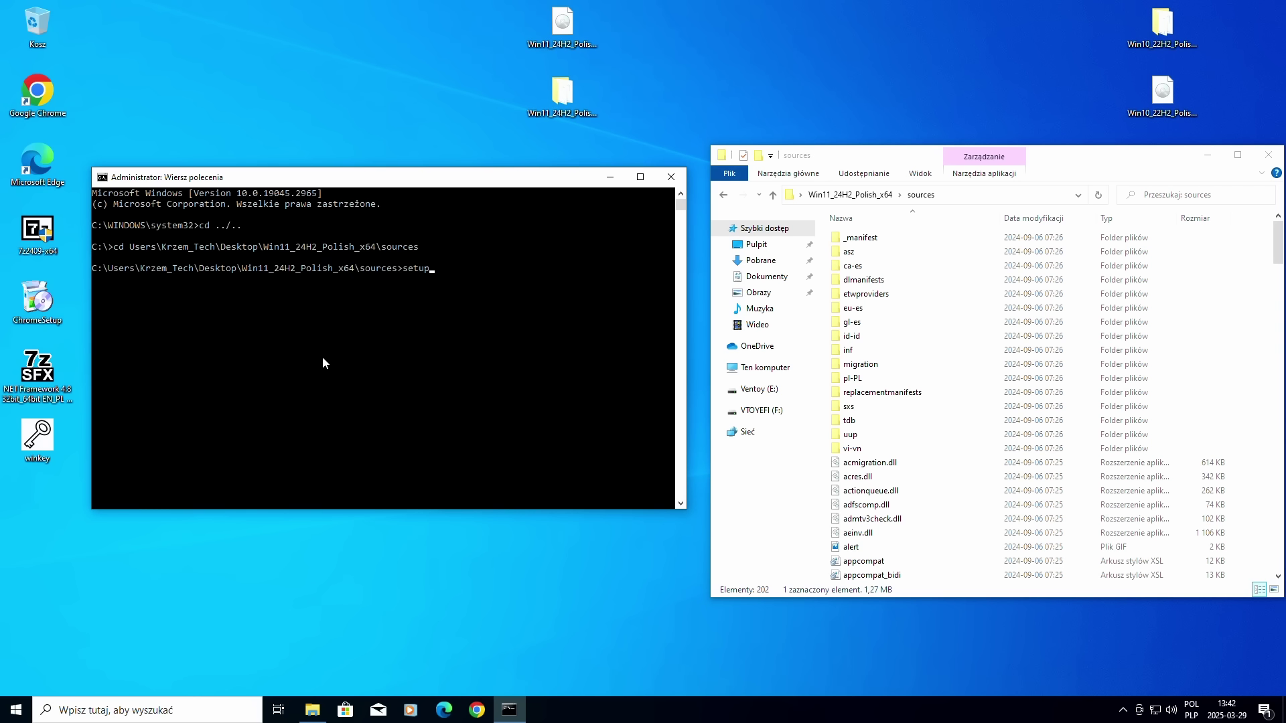
pyautogui.write('prep.exe /product server')
pyautogui.press('Return')
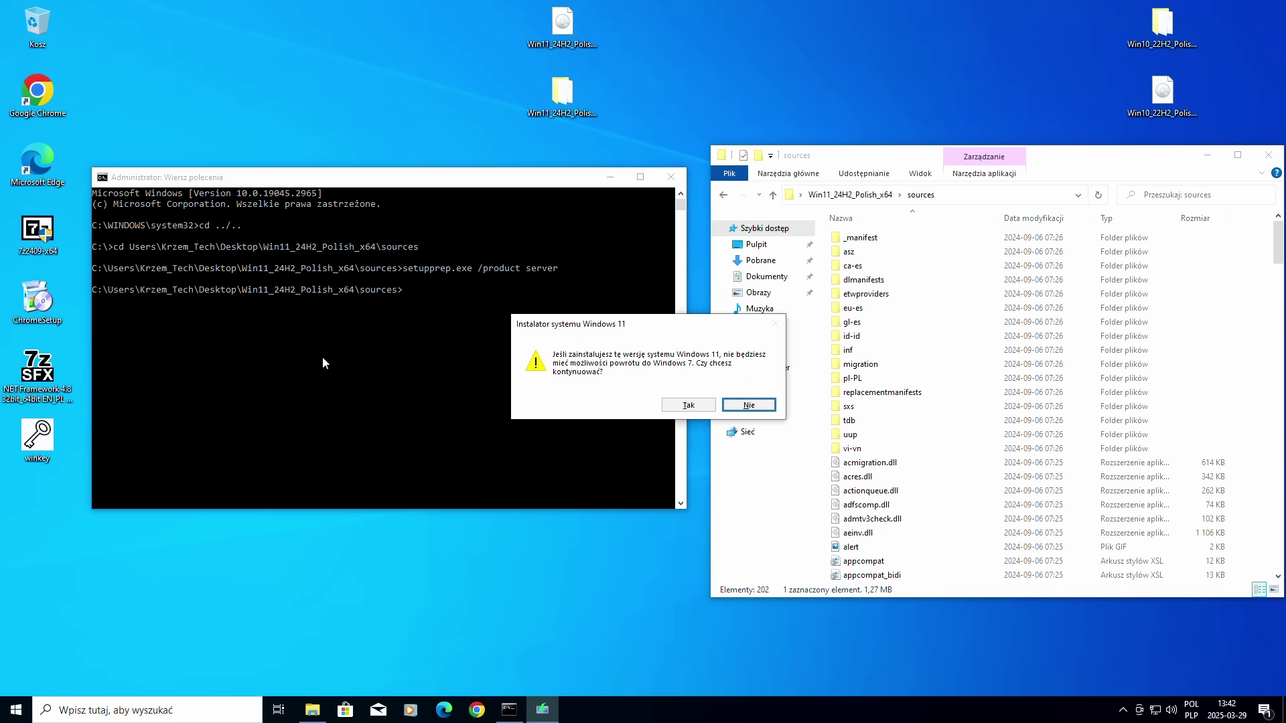
pyautogui.click(693, 404)
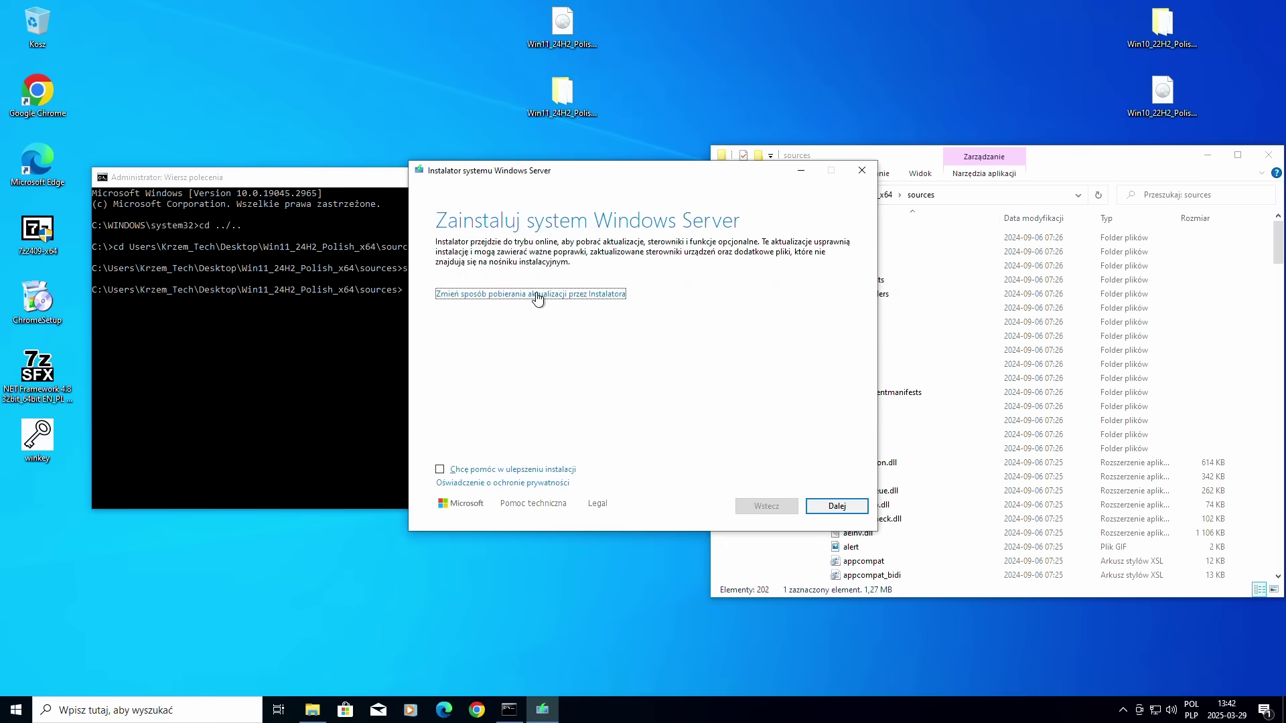
# Step: Move the installer clear of the command window, set its update download option to "Nie teraz", and continue
pyautogui.moveTo(546, 170); pyautogui.dragTo(419, 310)
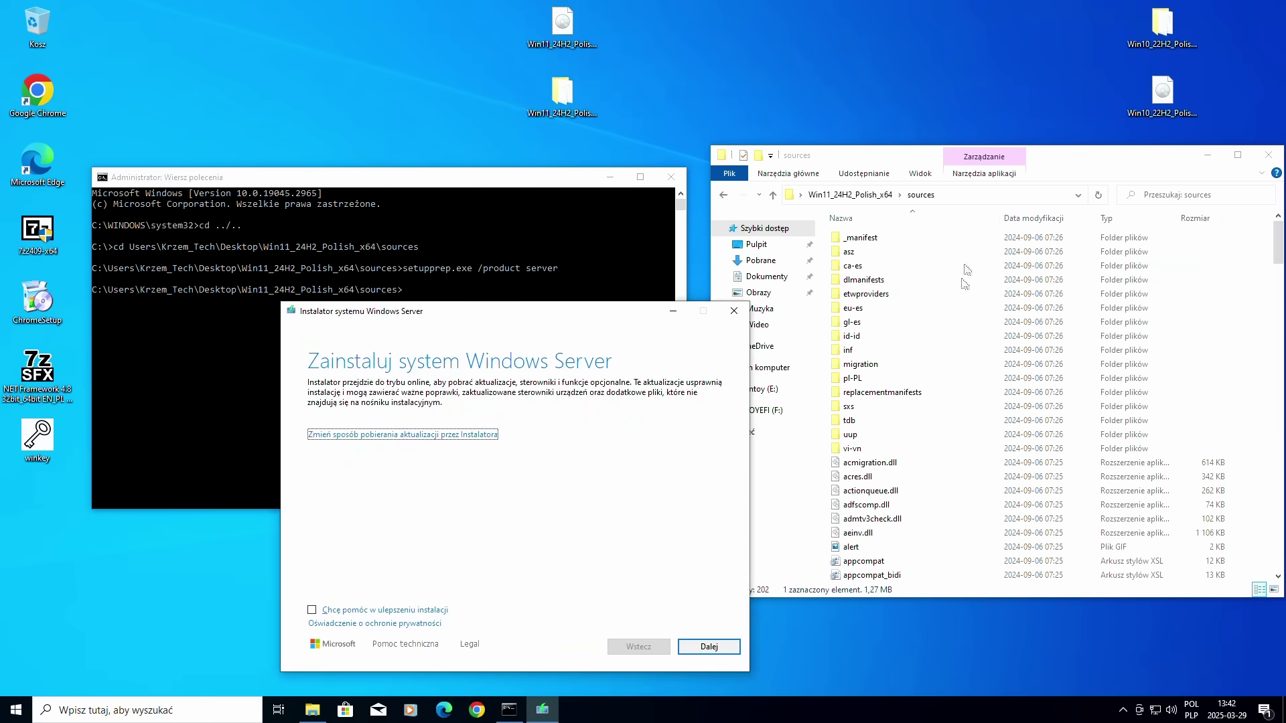
pyautogui.click(413, 436)
pyautogui.click(349, 498)
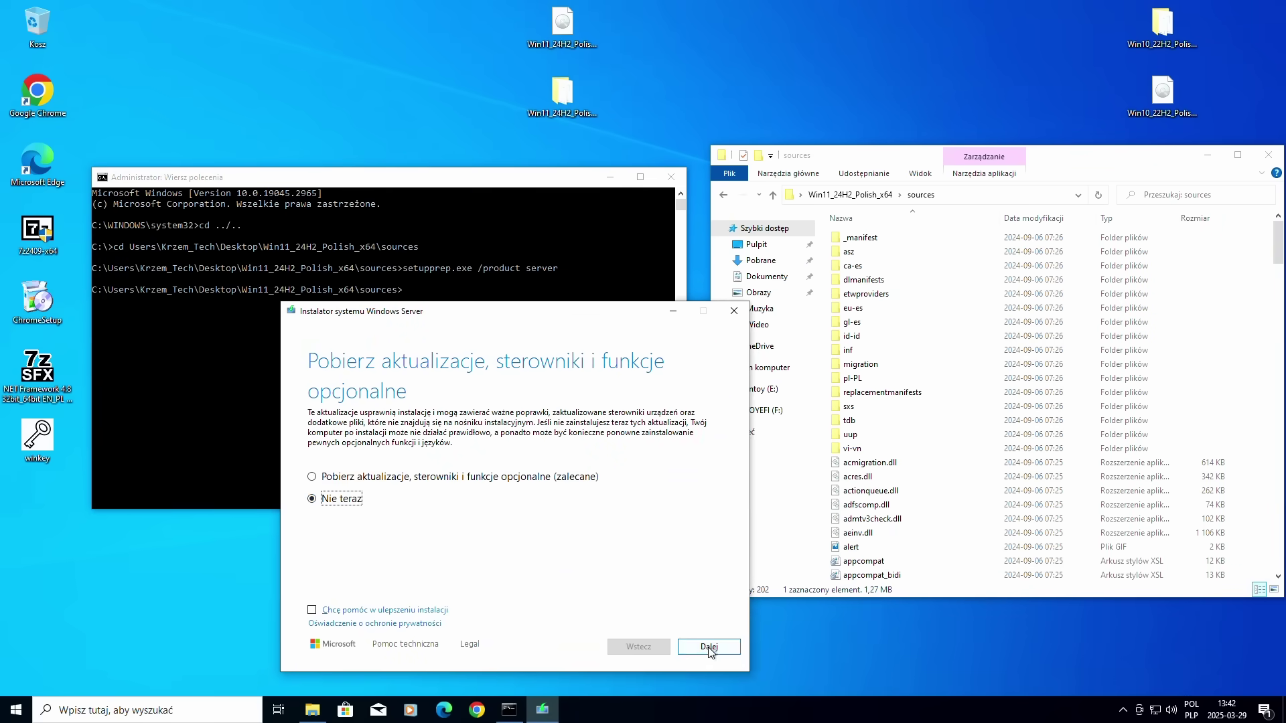
pyautogui.click(709, 647)
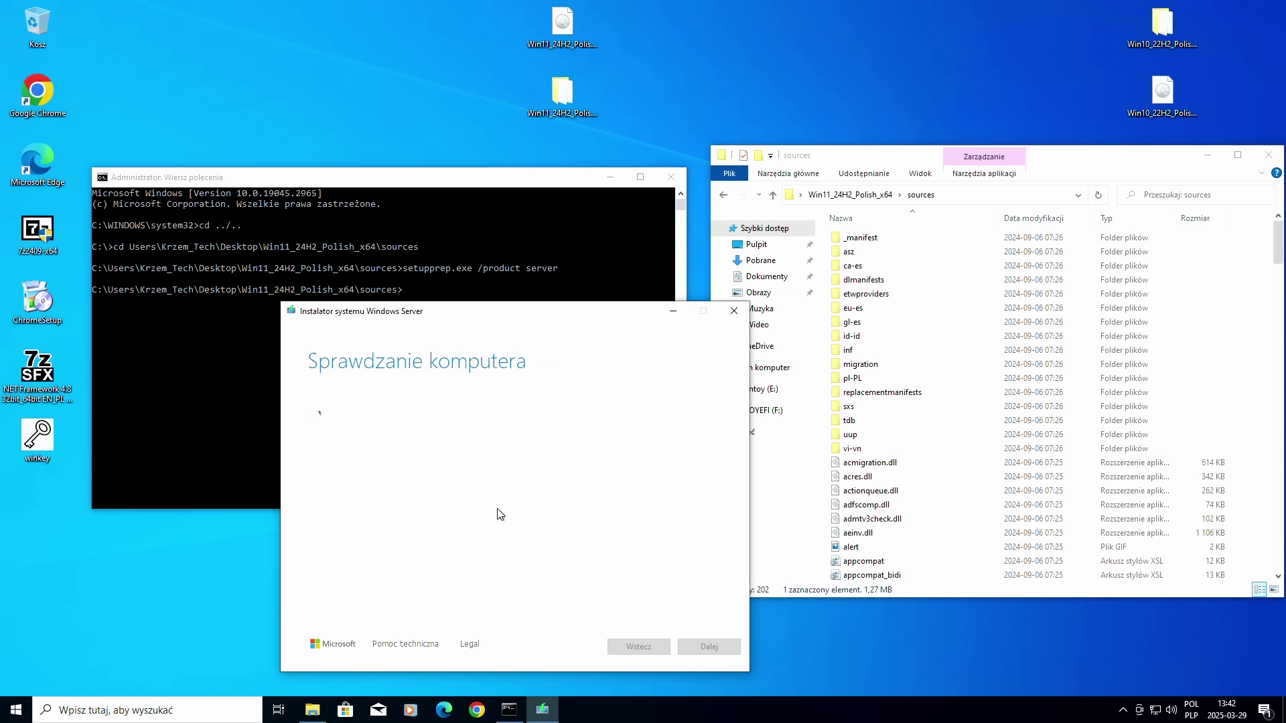
# Step: Proceed through the installer keeping files, settings and applications, and start the installation
pyautogui.click(696, 647)
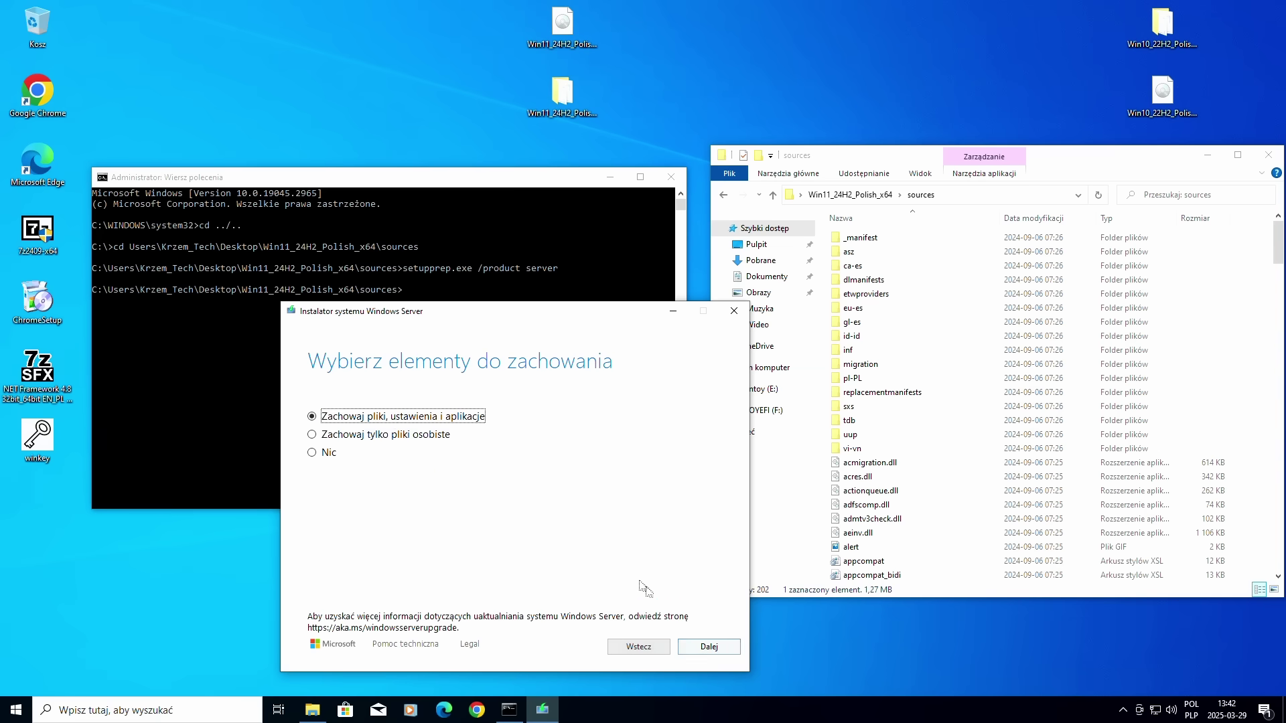
pyautogui.click(709, 646)
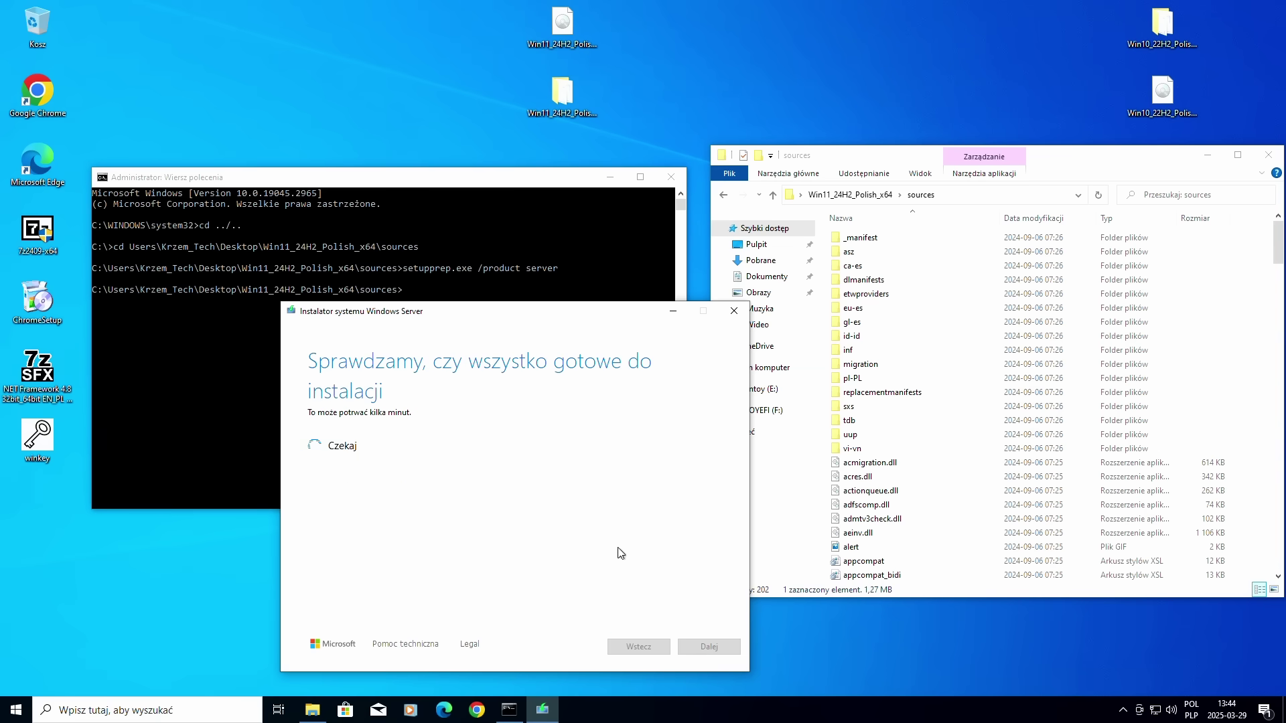
pyautogui.click(707, 647)
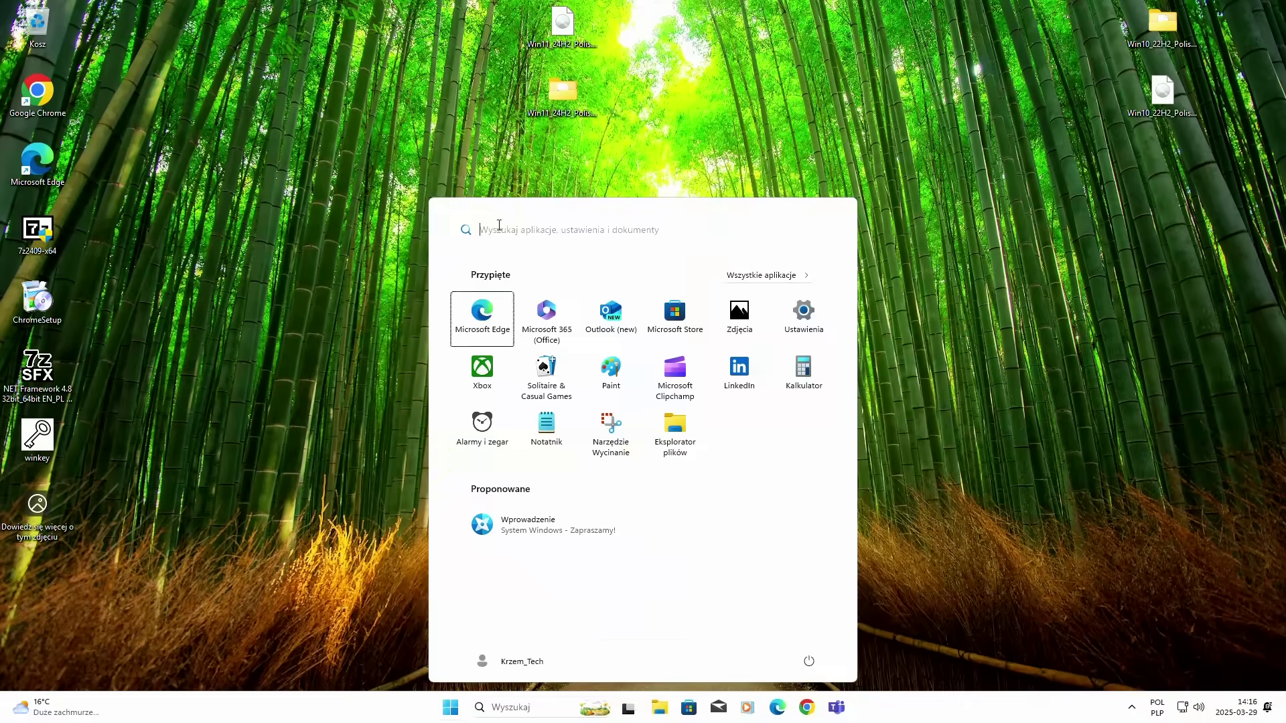
# Step: Search Windows 11 for "aktywa", open the check for whether Windows is activated, and examine the activation status
pyautogui.write('akty')
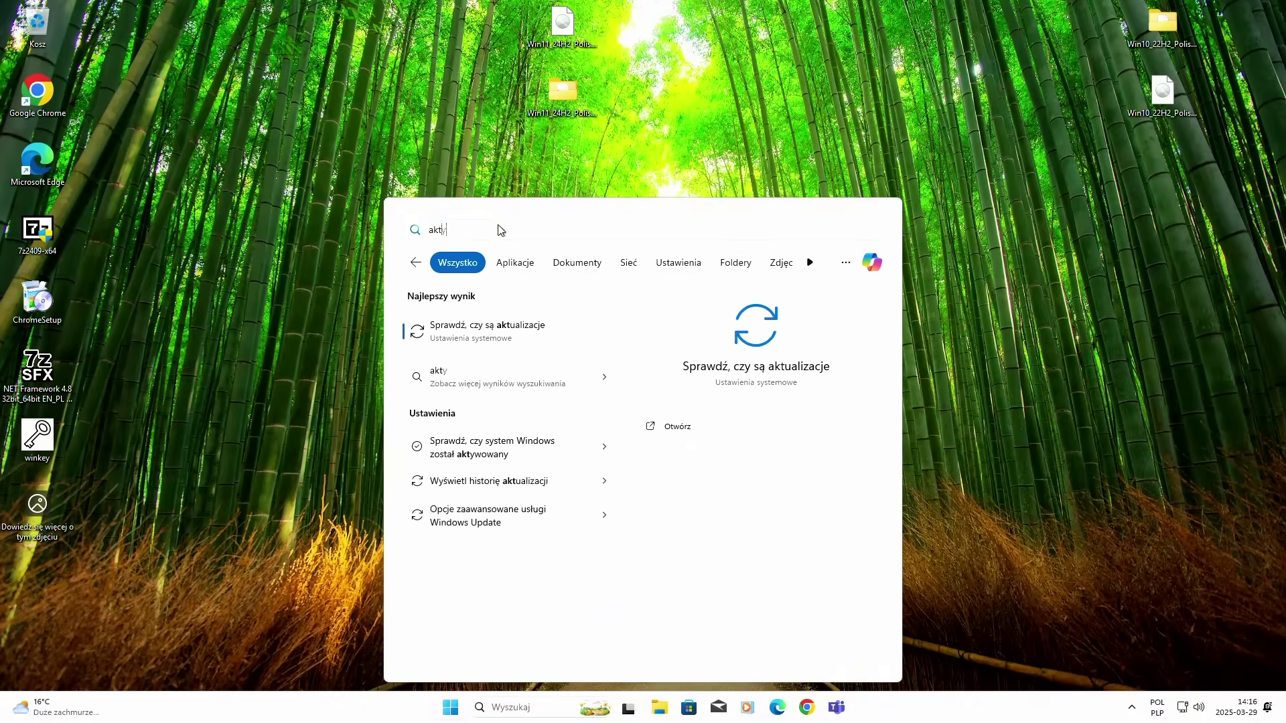
pyautogui.write('wa')
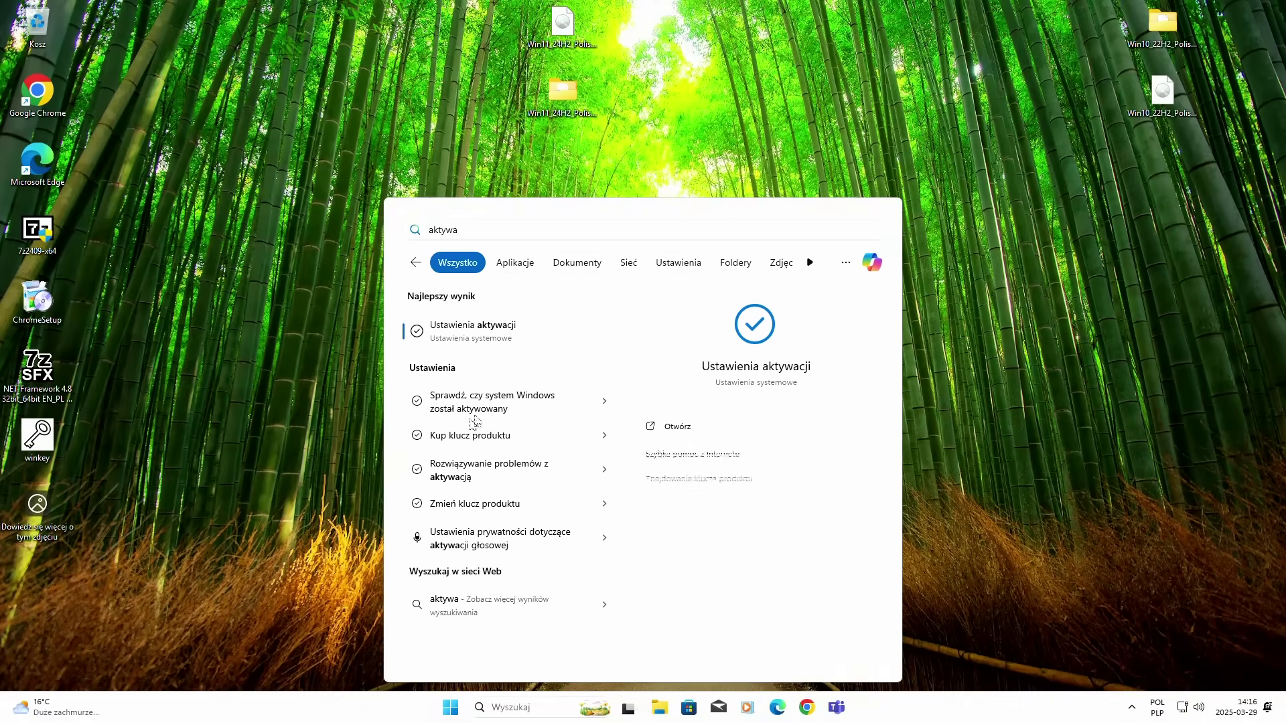
pyautogui.click(468, 408)
pyautogui.moveTo(199, 44); pyautogui.dragTo(288, 80)
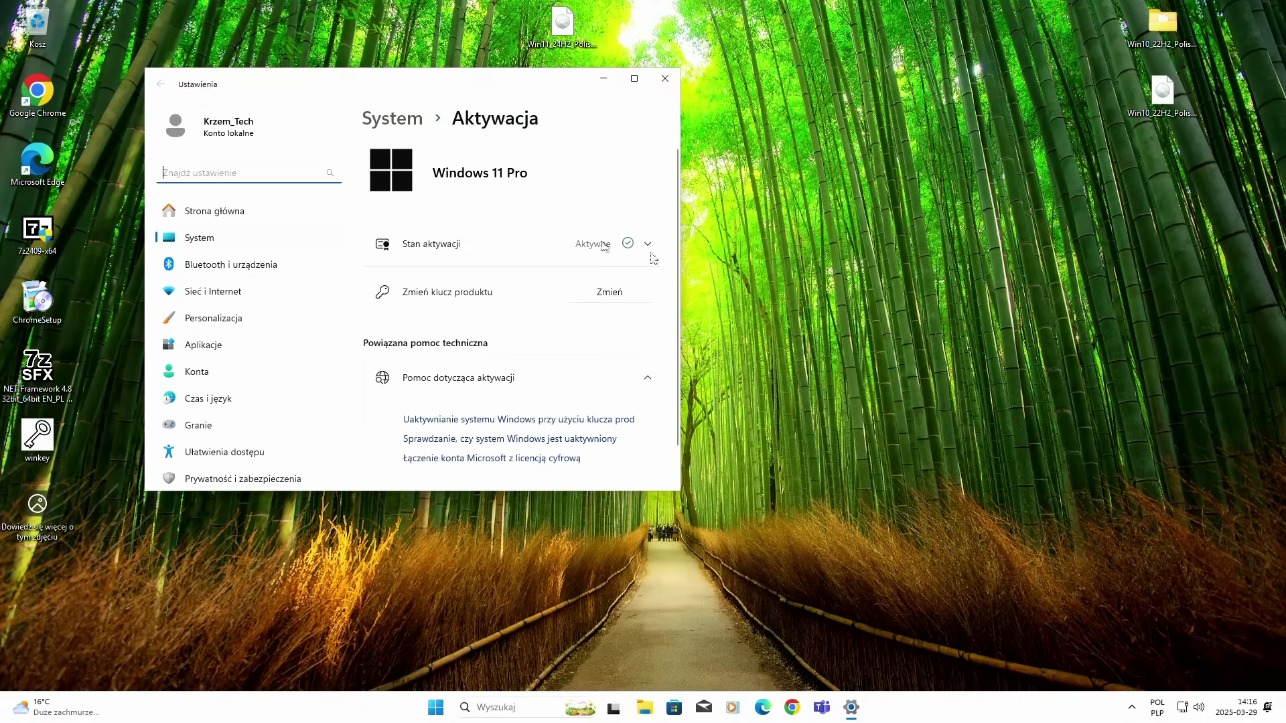
pyautogui.click(653, 252)
pyautogui.click(649, 246)
# Step: Run winkey from the desktop to view the Windows 11 product key
pyautogui.click(37, 439)
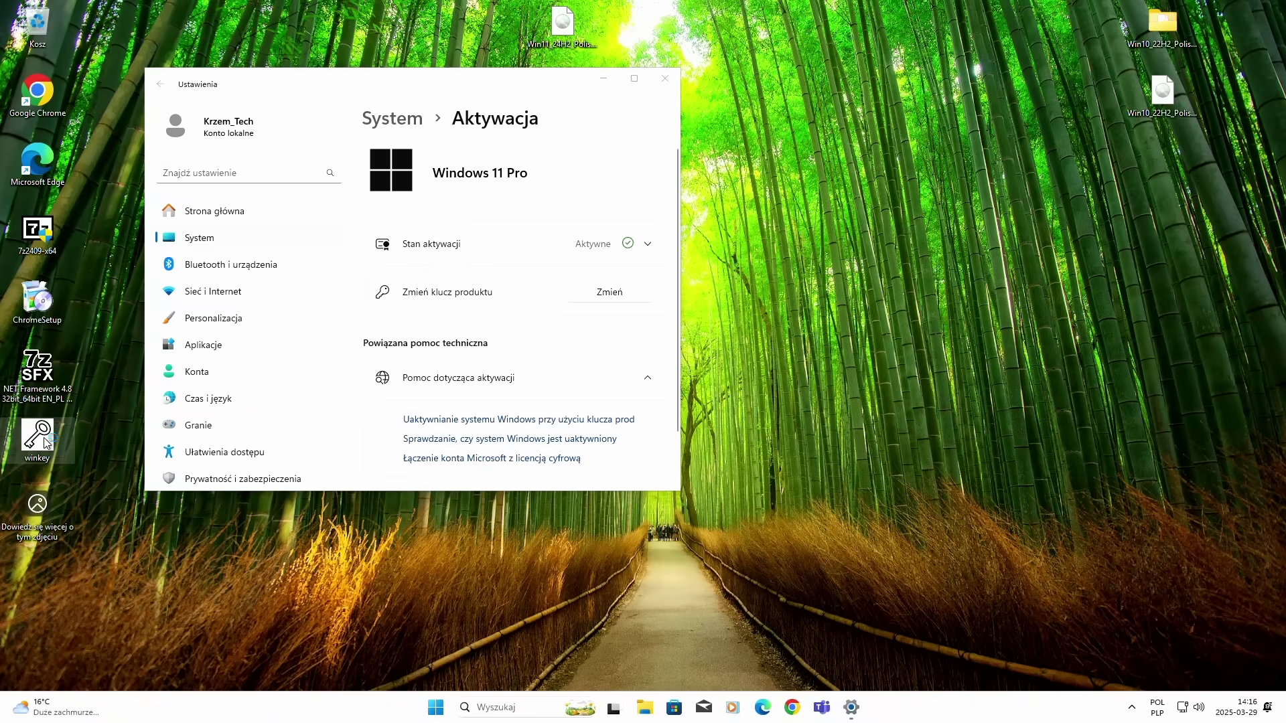